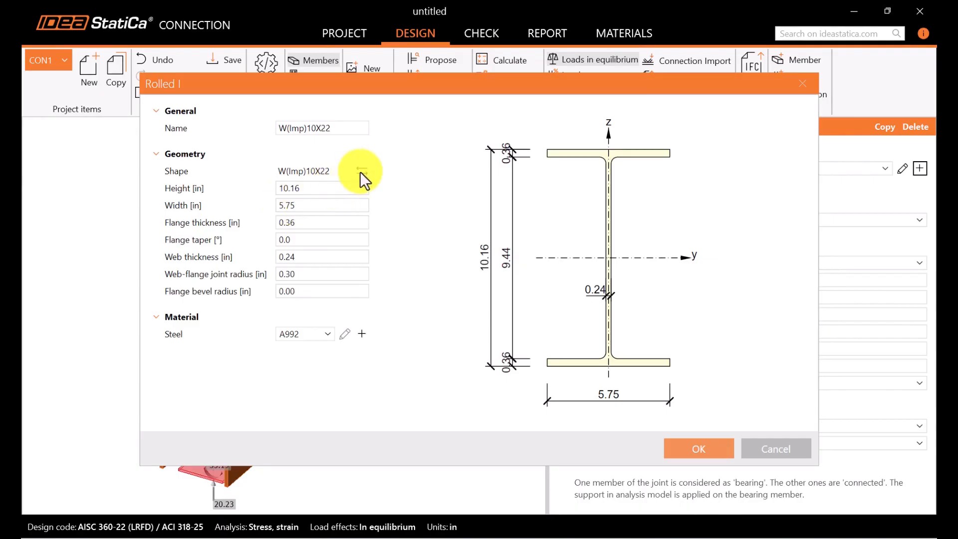
Step: Assign a W12X35 rolled I shape from the favourite W (AISC 16.0) series as the cross-section of column C
{"action": "left_click", "coordinate": [362, 171]}
{"action": "scroll", "coordinate": [371, 292], "scroll_direction": "down", "scroll_amount": 10}
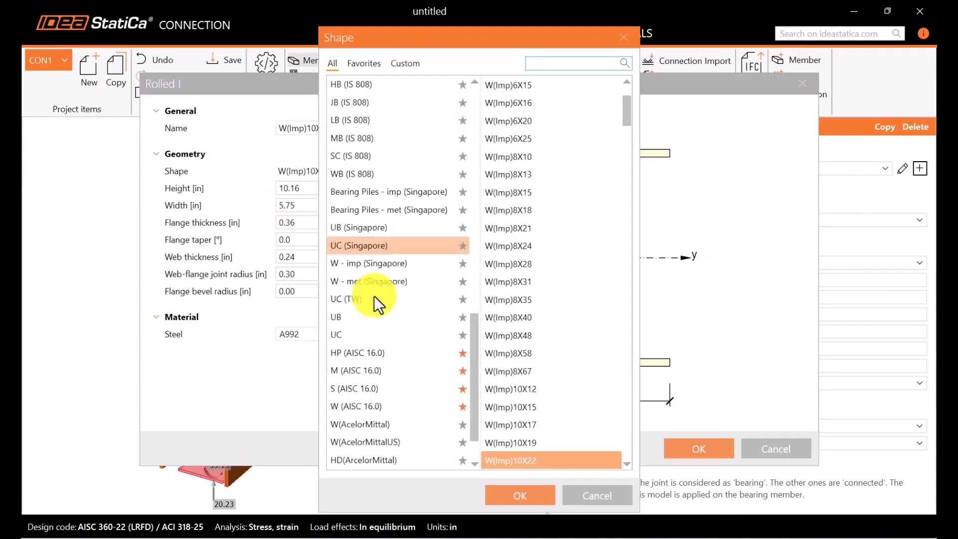
{"action": "scroll", "coordinate": [378, 303], "scroll_direction": "down", "scroll_amount": 1}
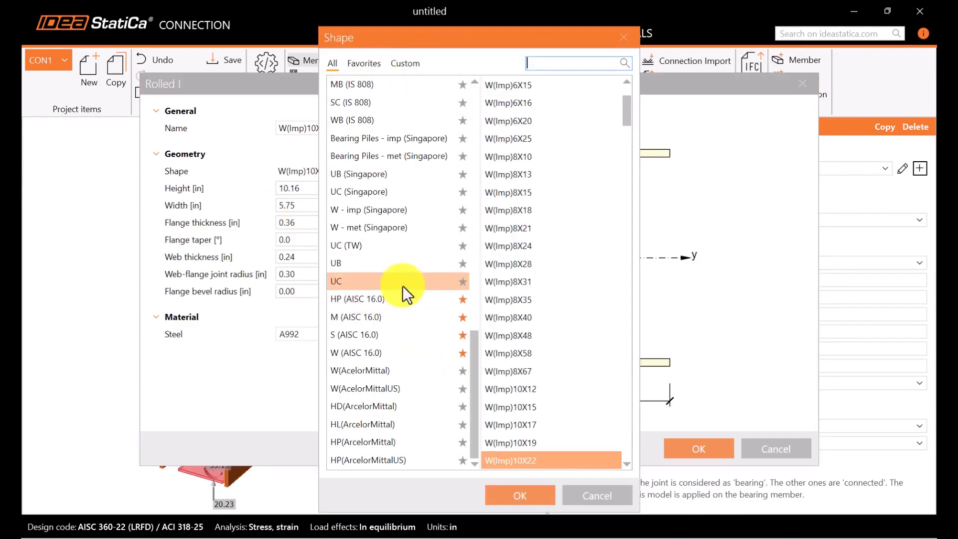
{"action": "left_click", "coordinate": [374, 68]}
{"action": "left_click", "coordinate": [415, 142]}
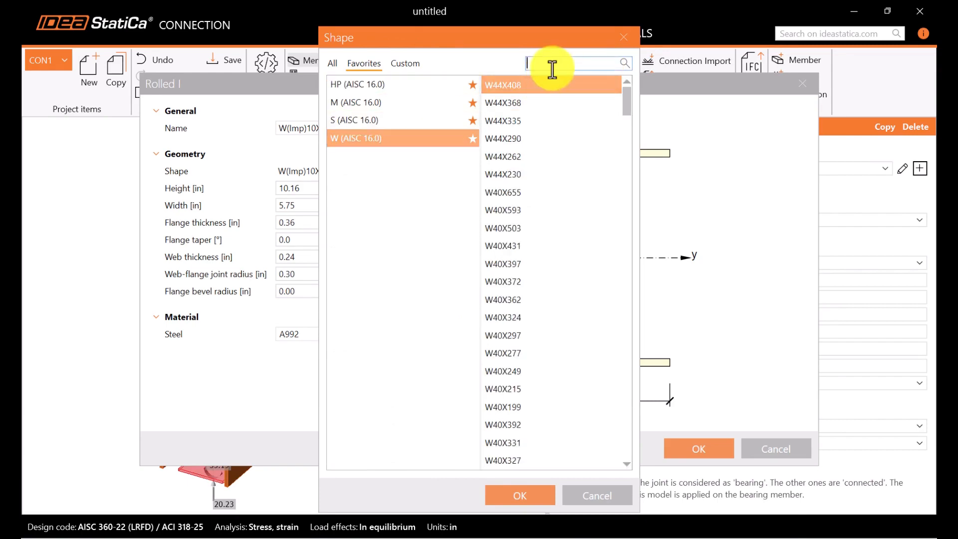
{"action": "type", "text": "12x35"}
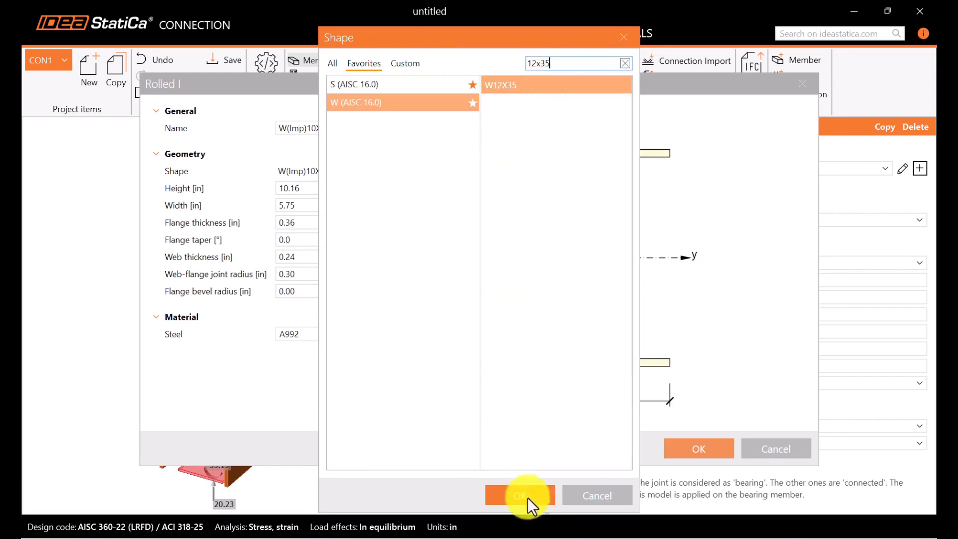
{"action": "left_click", "coordinate": [528, 497]}
{"action": "left_click", "coordinate": [712, 448]}
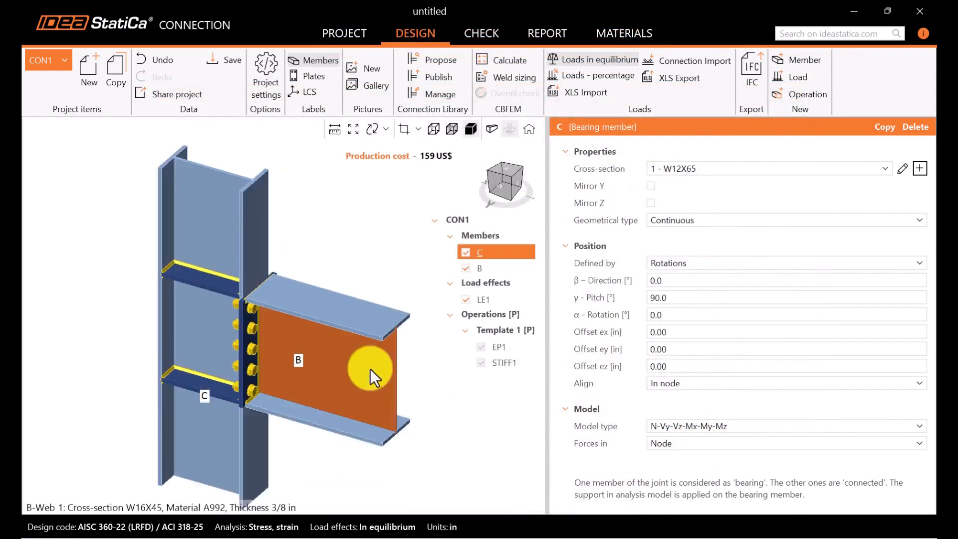
Step: Give beam B a new W18X35 rolled I cross-section from the favourite W (AISC 16.0) series
{"action": "left_click", "coordinate": [342, 364]}
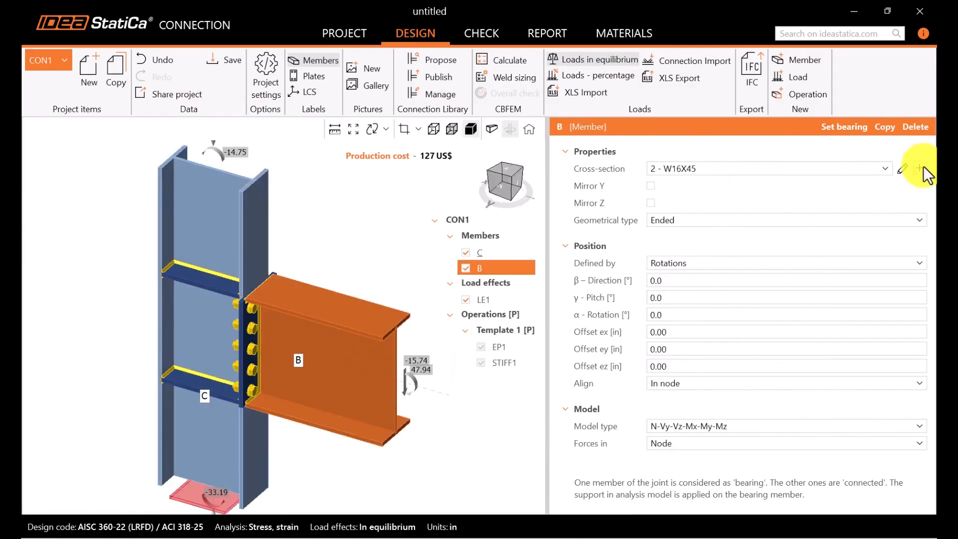
{"action": "left_click", "coordinate": [921, 168]}
{"action": "left_click", "coordinate": [310, 201]}
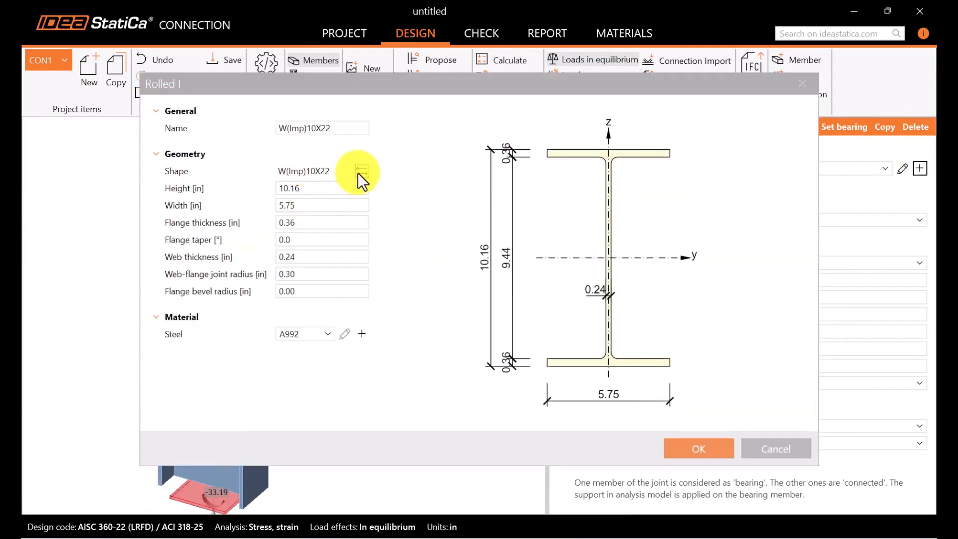
{"action": "left_click", "coordinate": [362, 171]}
{"action": "left_click", "coordinate": [364, 62]}
{"action": "left_click", "coordinate": [399, 138]}
{"action": "left_click", "coordinate": [567, 63]}
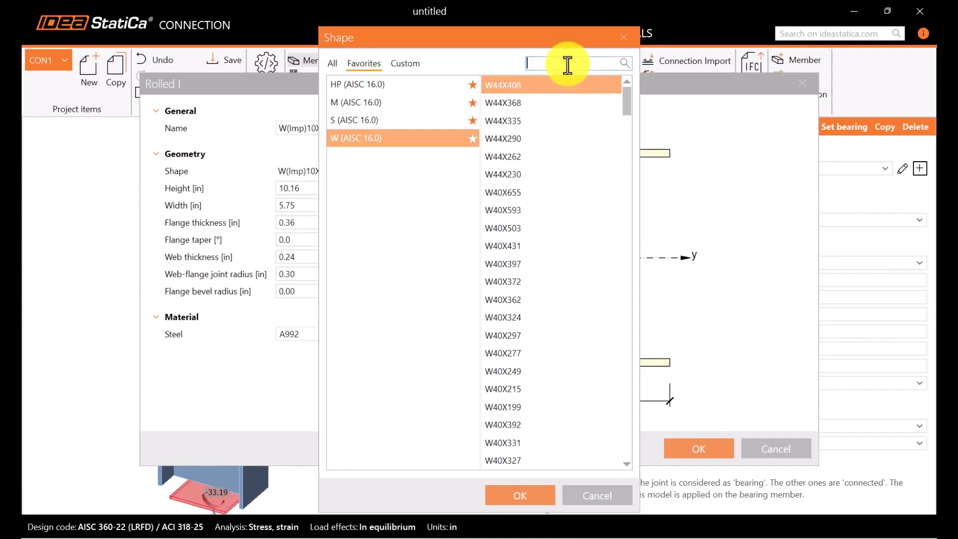
{"action": "type", "text": "18x35"}
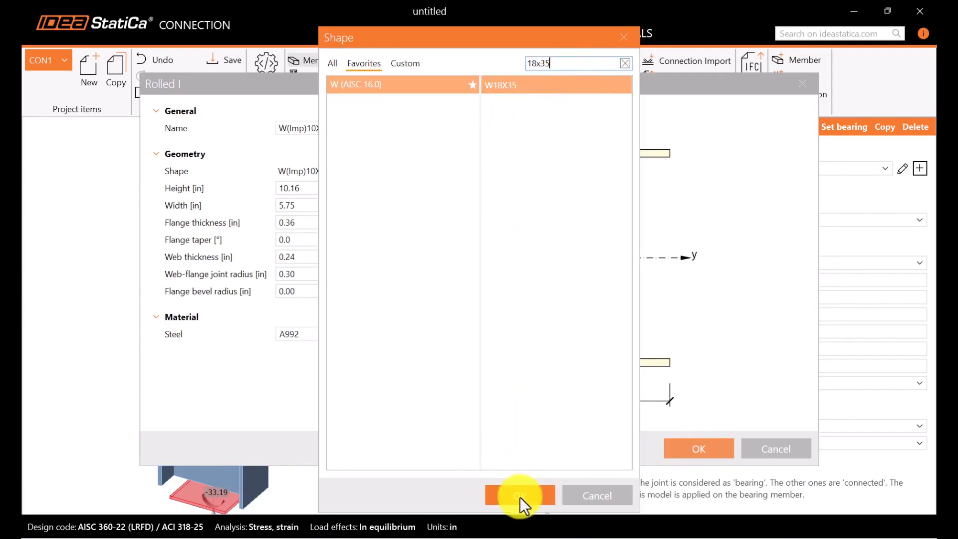
{"action": "left_click", "coordinate": [520, 497]}
{"action": "left_click", "coordinate": [702, 447]}
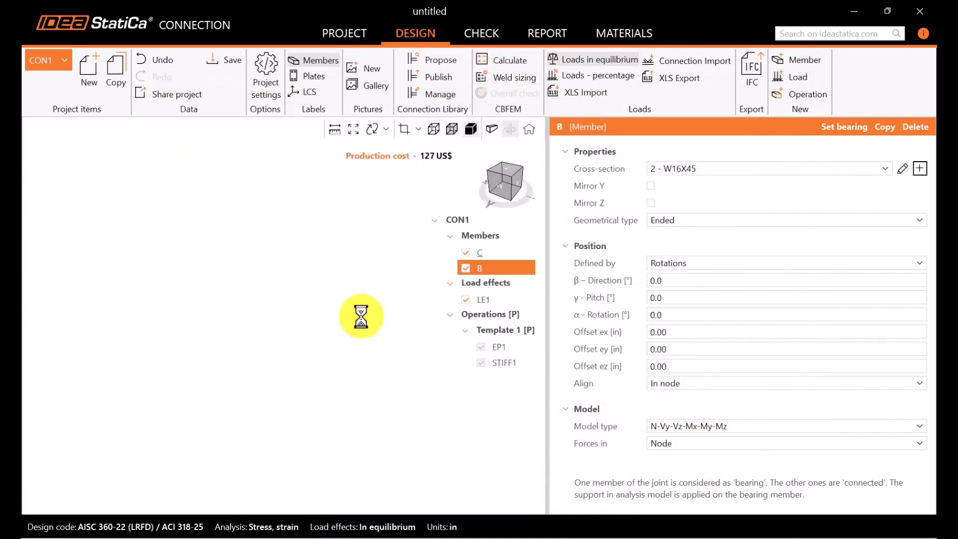
Step: Hide load effect LE1 and open the parameters of Template 1
{"action": "left_click", "coordinate": [466, 300]}
{"action": "left_click", "coordinate": [493, 330]}
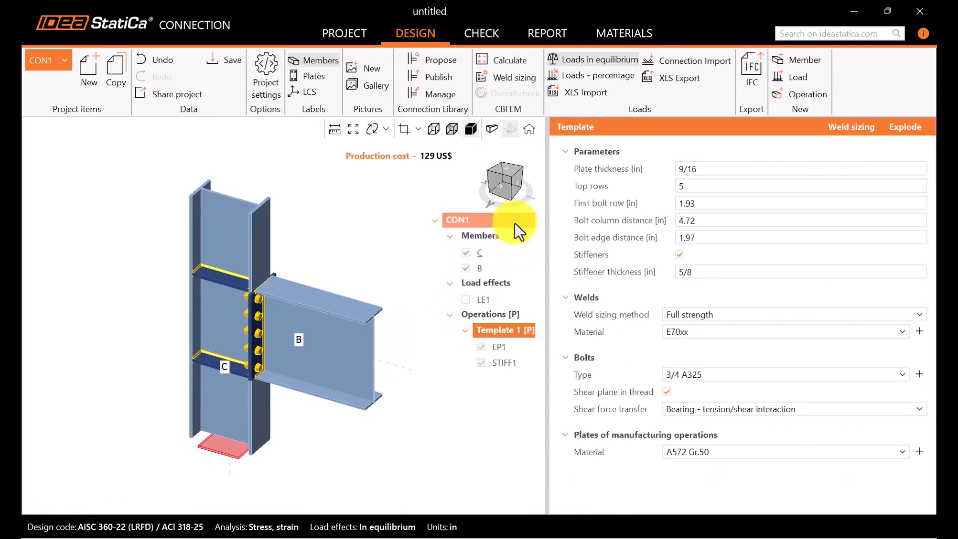
{"action": "left_click", "coordinate": [517, 182]}
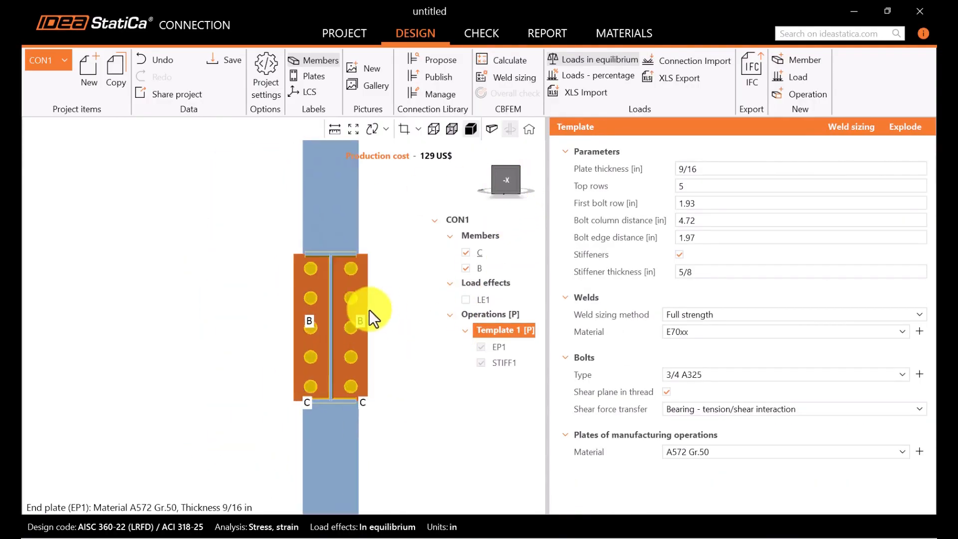
Step: Set the template's plate thickness to 0.5 in, top rows to 2, first bolt row to 2.5 in and bolt column distance to 3 in
{"action": "left_click", "coordinate": [716, 169]}
{"action": "type", "text": "0.5"}
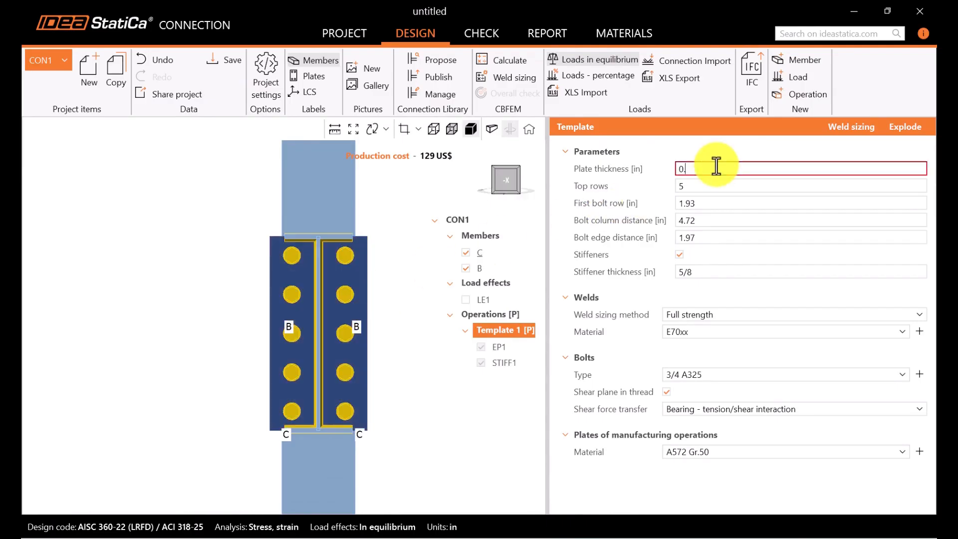
{"action": "left_click", "coordinate": [720, 187]}
{"action": "type", "text": "2"}
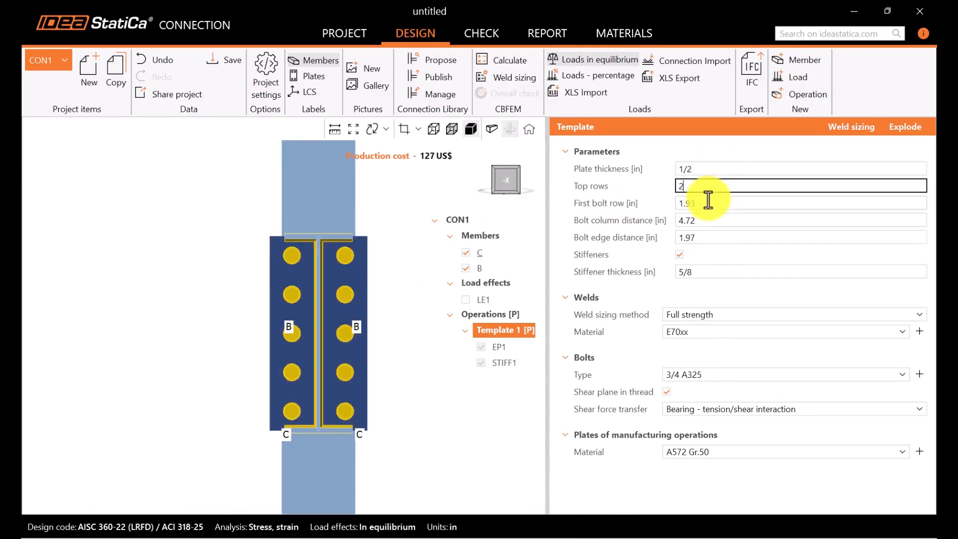
{"action": "left_click", "coordinate": [707, 203]}
{"action": "type", "text": "2.5"}
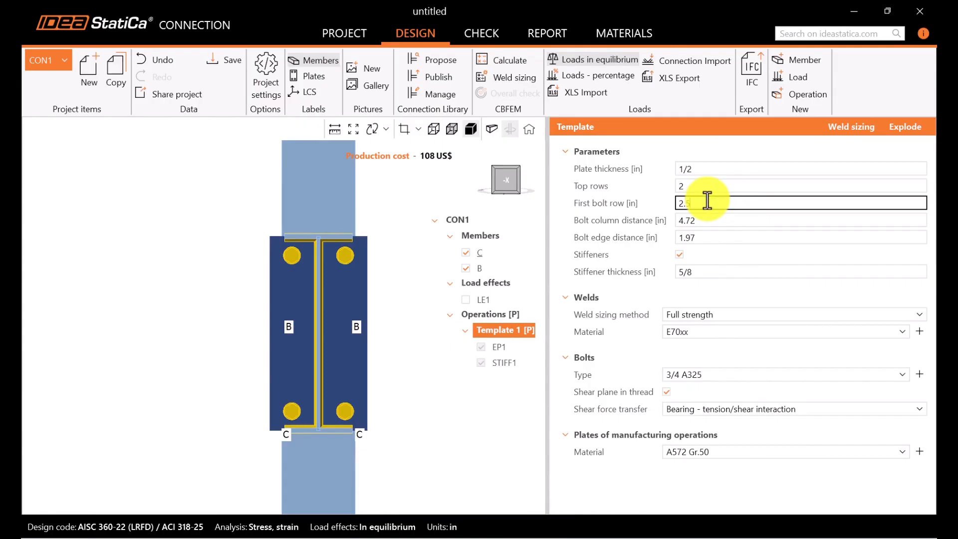
{"action": "key", "text": "Tab"}
{"action": "type", "text": "3"}
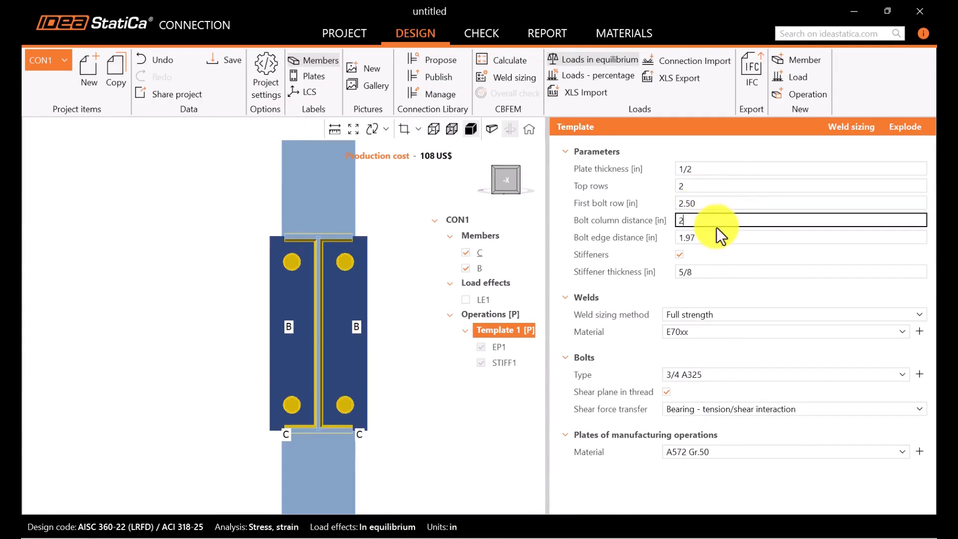
Step: Try a bolt edge distance of 2.5 in for the template
{"action": "left_click", "coordinate": [709, 237]}
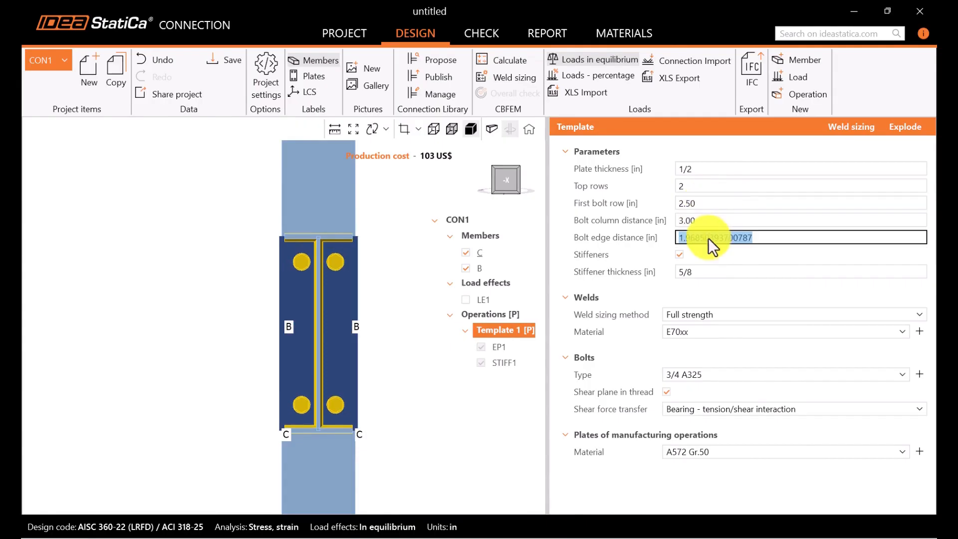
{"action": "type", "text": "2.5"}
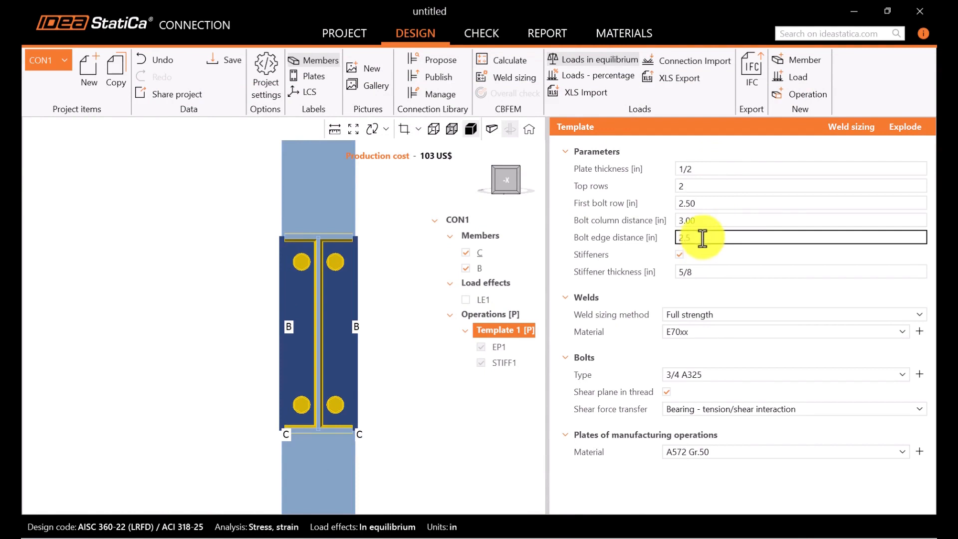
{"action": "key", "text": "Return"}
Step: Set the template's bolt edge distance to 0 in
{"action": "left_click", "coordinate": [697, 238]}
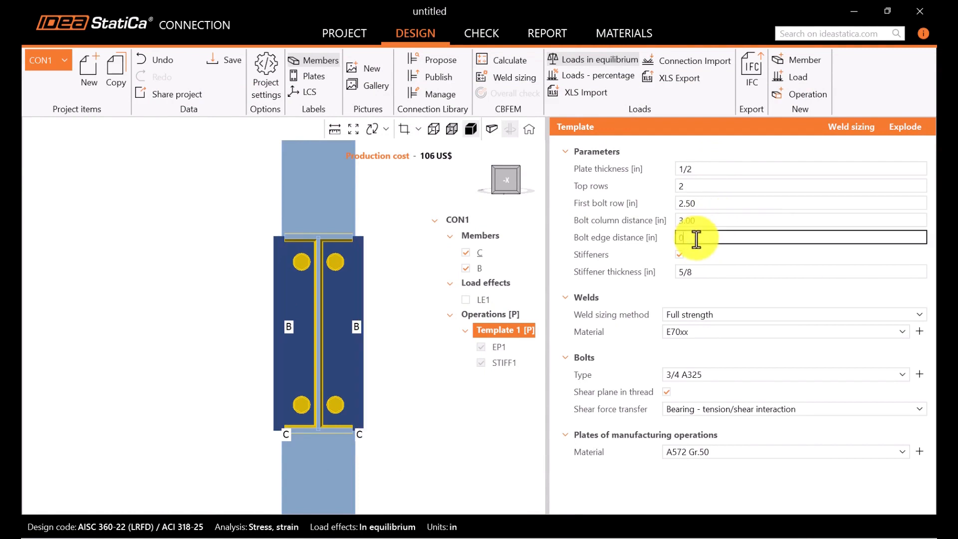
{"action": "type", "text": "0"}
{"action": "left_click", "coordinate": [705, 220]}
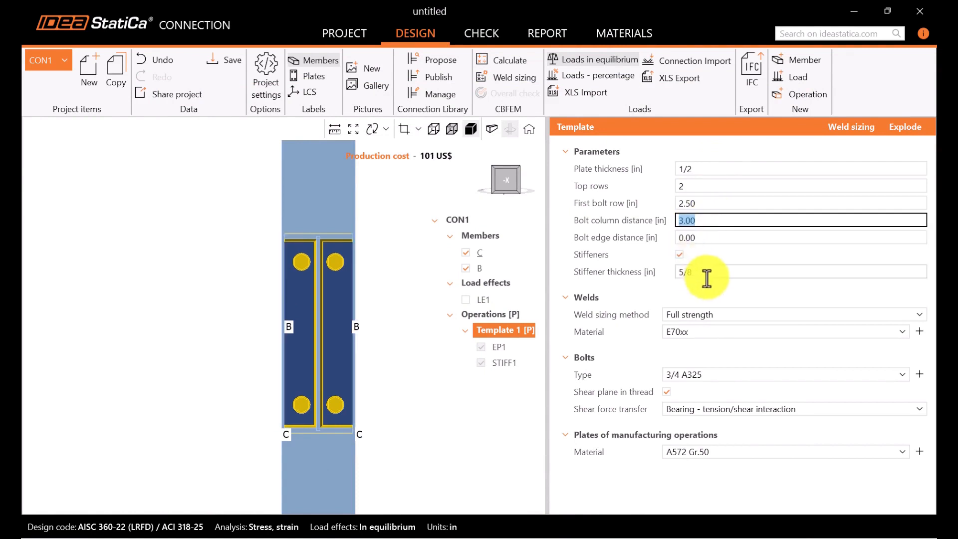
Step: Turn off the stiffeners in the connection template
{"action": "left_click_drag", "start_coordinate": [240, 317], "coordinate": [349, 332]}
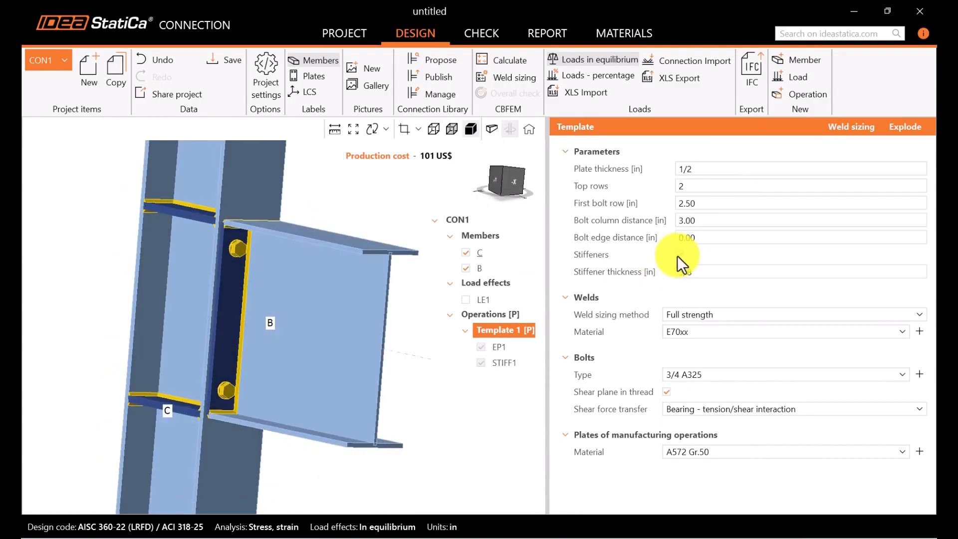
{"action": "left_click", "coordinate": [679, 255]}
{"action": "scroll", "coordinate": [250, 200], "scroll_direction": "up", "scroll_amount": 6}
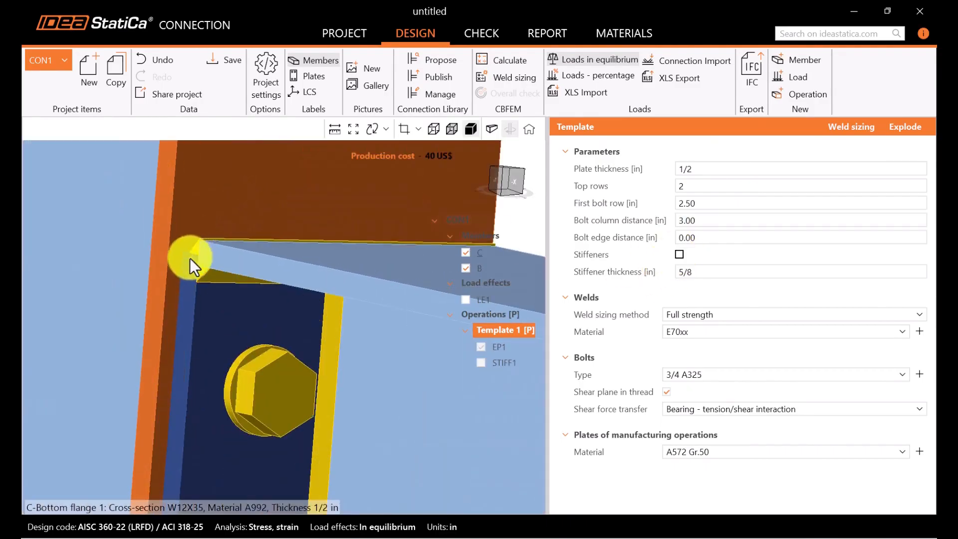
{"action": "scroll", "coordinate": [195, 249], "scroll_direction": "down", "scroll_amount": 6}
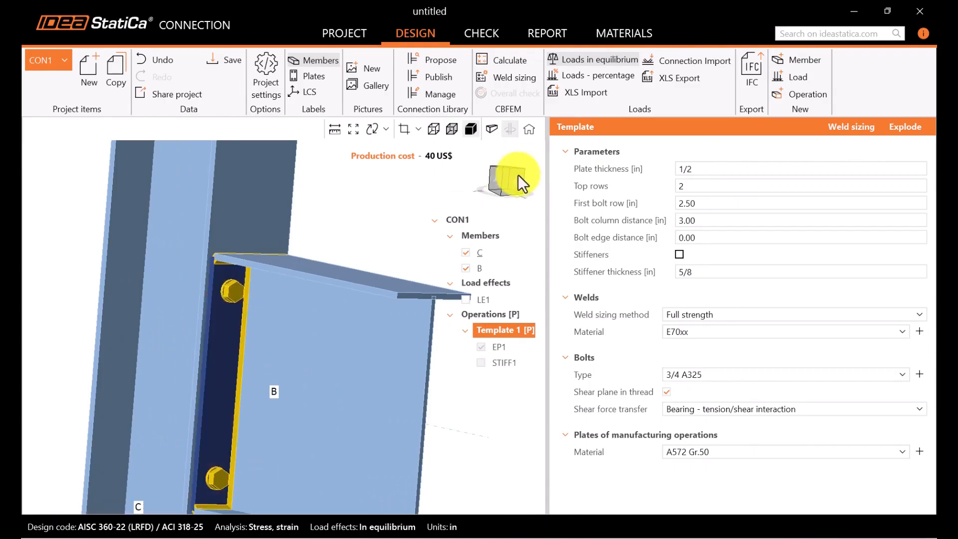
{"action": "left_click", "coordinate": [513, 178]}
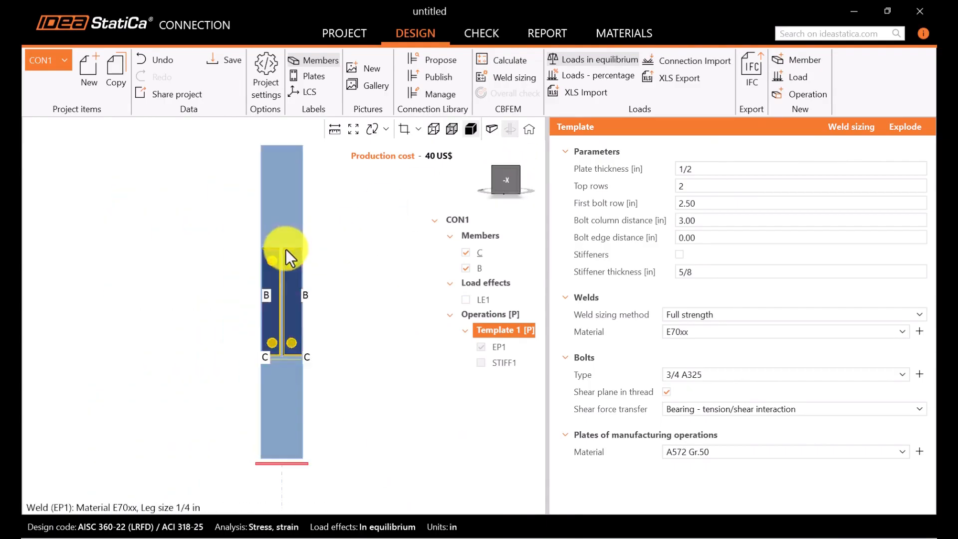
Step: Explode the parametric Template 1 so that end plate EP1 can be edited individually
{"action": "left_click", "coordinate": [497, 345]}
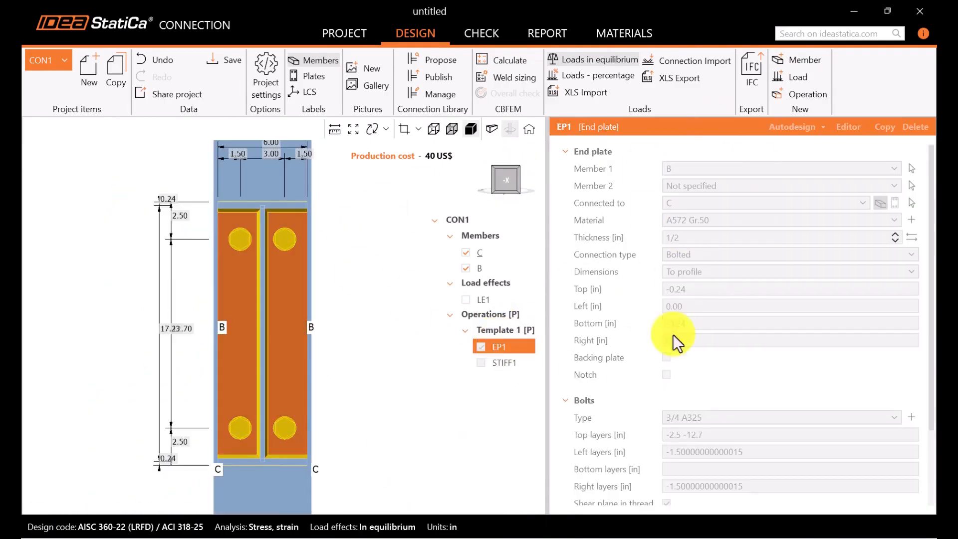
{"action": "left_click", "coordinate": [503, 330]}
{"action": "right_click", "coordinate": [507, 331]}
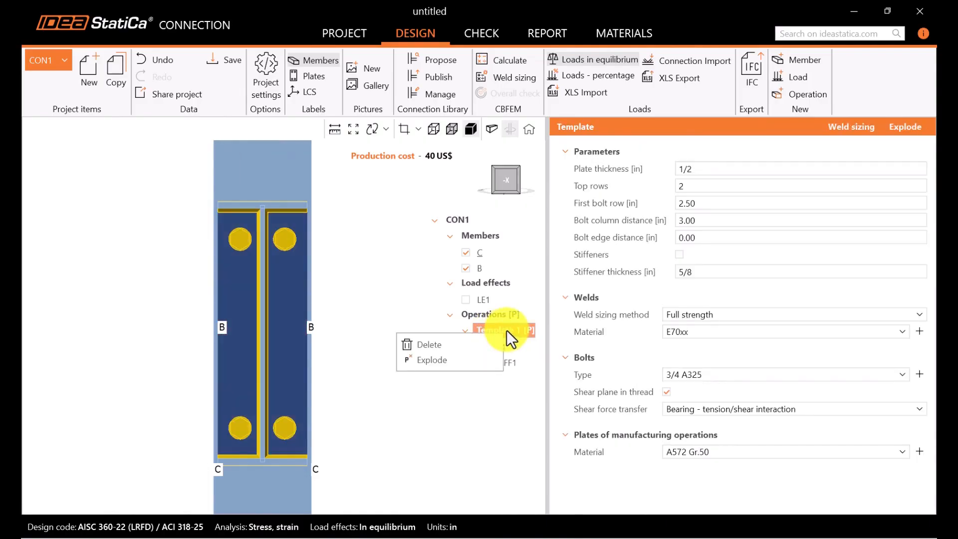
{"action": "left_click", "coordinate": [443, 359]}
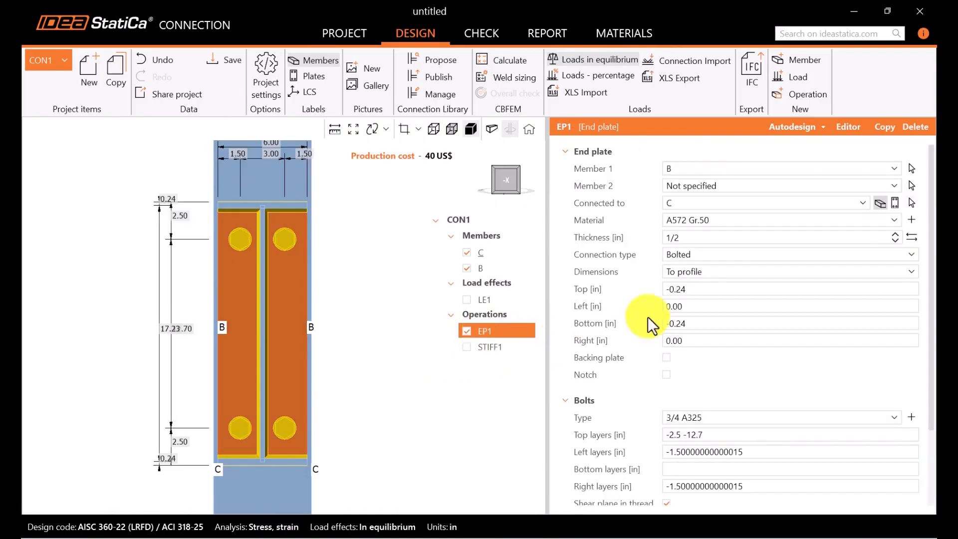
Step: Set the top and bottom extensions of end plate EP1 to 0.50 in each
{"action": "left_click", "coordinate": [699, 288]}
{"action": "type", "text": "0.50"}
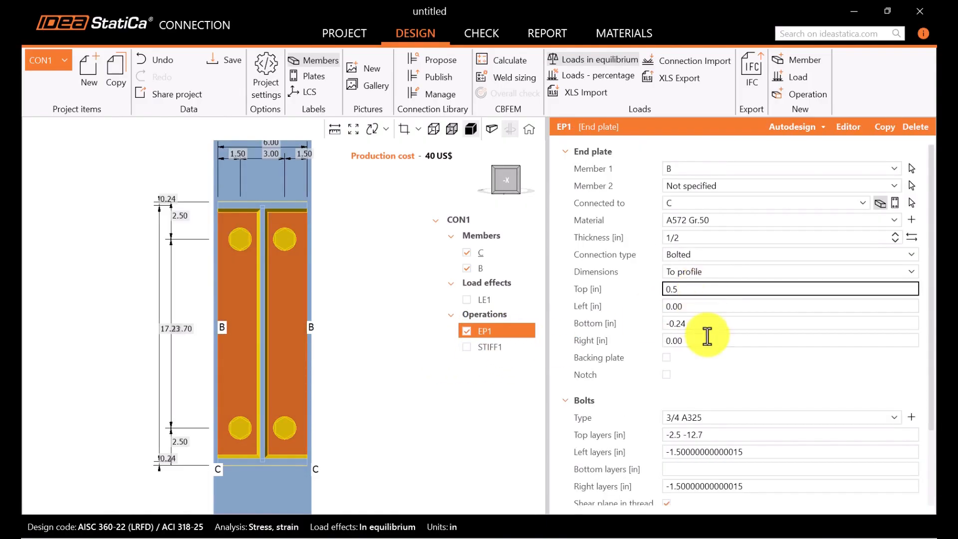
{"action": "left_click", "coordinate": [698, 323]}
{"action": "type", "text": "0"}
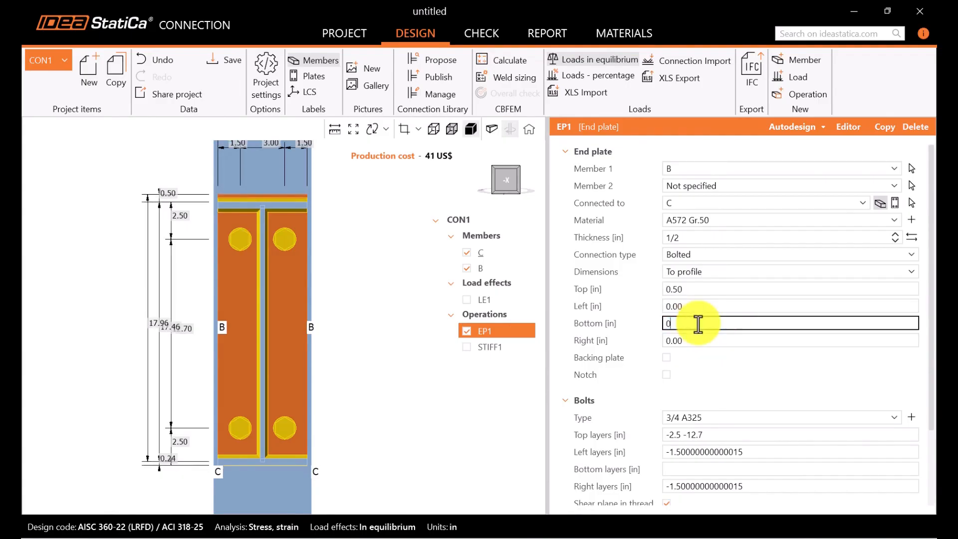
{"action": "type", "text": ".50"}
{"action": "left_click", "coordinate": [699, 340]}
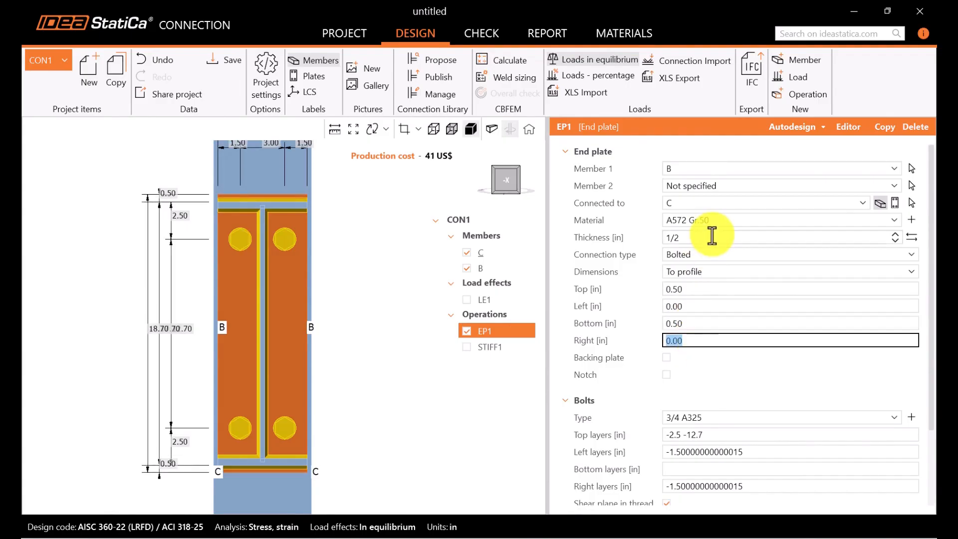
Step: Set EP1's top bolt layers to -2.5 -3 in and its left bolt layers to -1.5 in
{"action": "scroll", "coordinate": [684, 359], "scroll_direction": "down", "scroll_amount": 2}
{"action": "scroll", "coordinate": [685, 368], "scroll_direction": "down", "scroll_amount": 1}
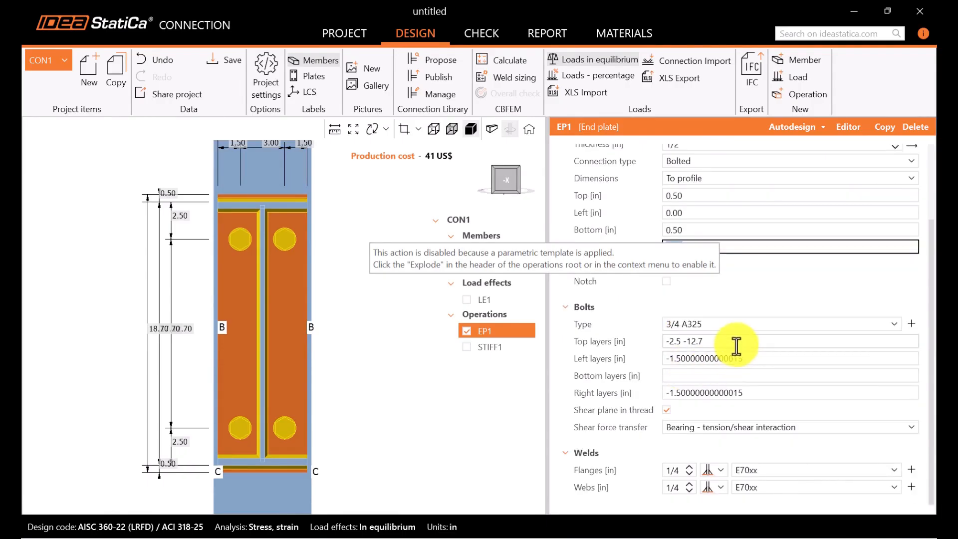
{"action": "left_click", "coordinate": [739, 342]}
{"action": "type", "text": "-"}
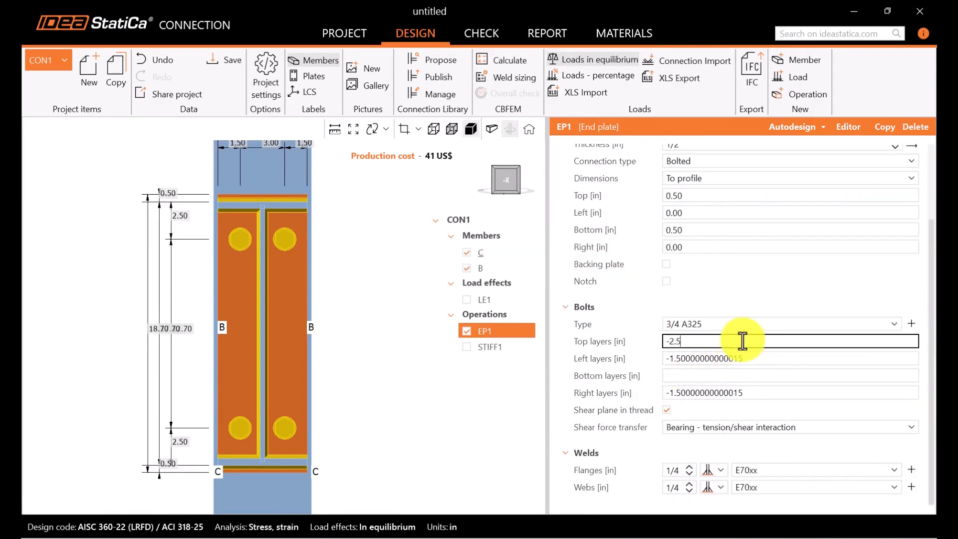
{"action": "type", "text": "2.5"}
{"action": "key", "text": "Tab"}
{"action": "left_click", "coordinate": [764, 342]}
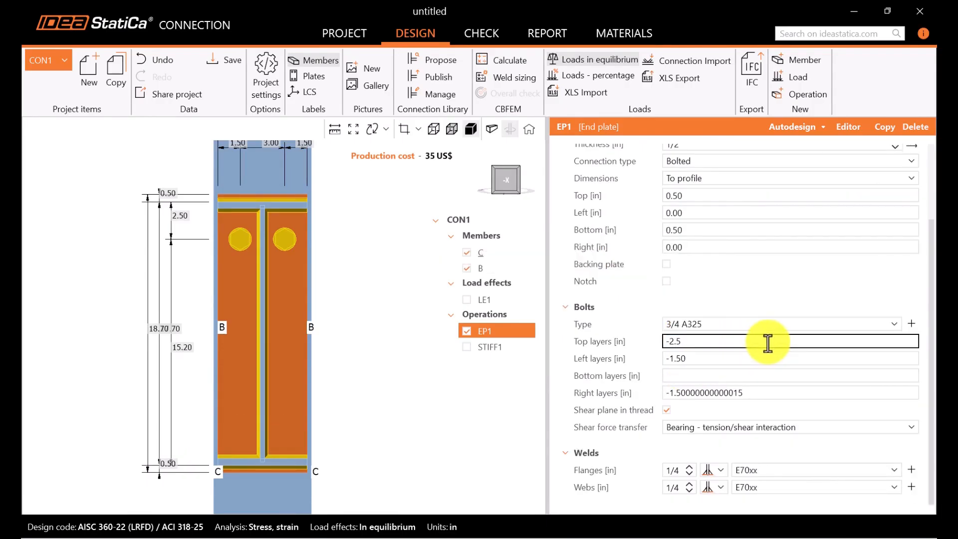
{"action": "type", "text": "-3"}
{"action": "key", "text": "Tab"}
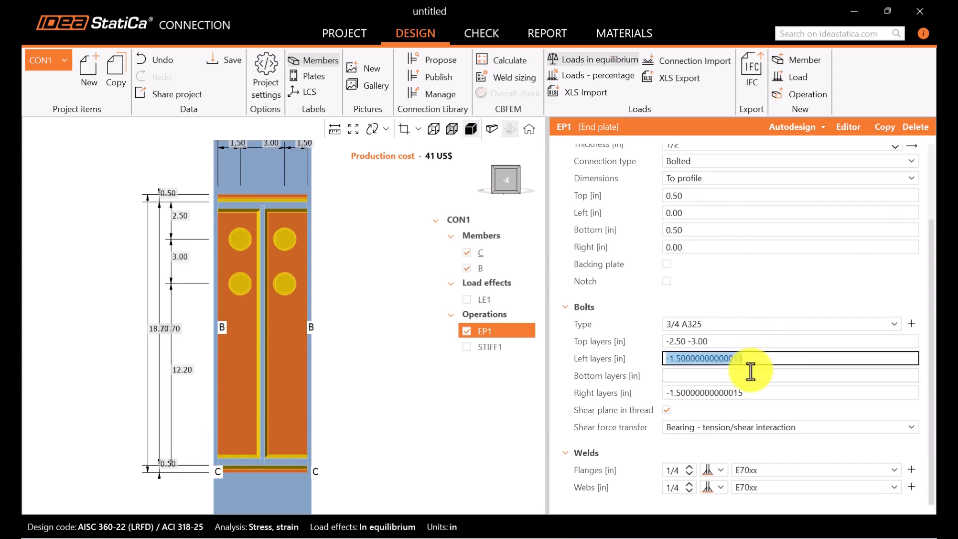
{"action": "type", "text": "-1.5"}
{"action": "key", "text": "Tab"}
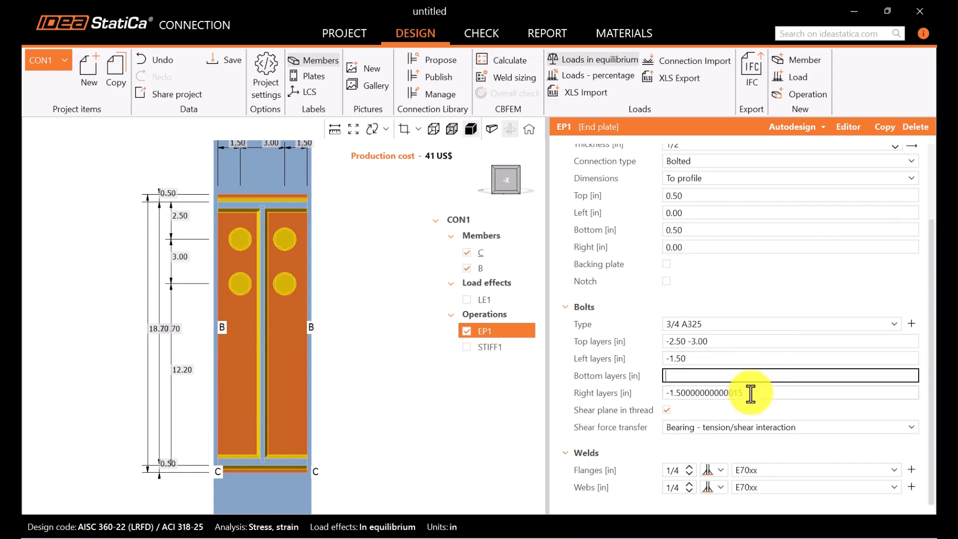
Step: Set EP1's right bolt layers to -1.5 in and its bottom bolt layers to -2.5 in
{"action": "left_click", "coordinate": [751, 393]}
{"action": "type", "text": "-1.5"}
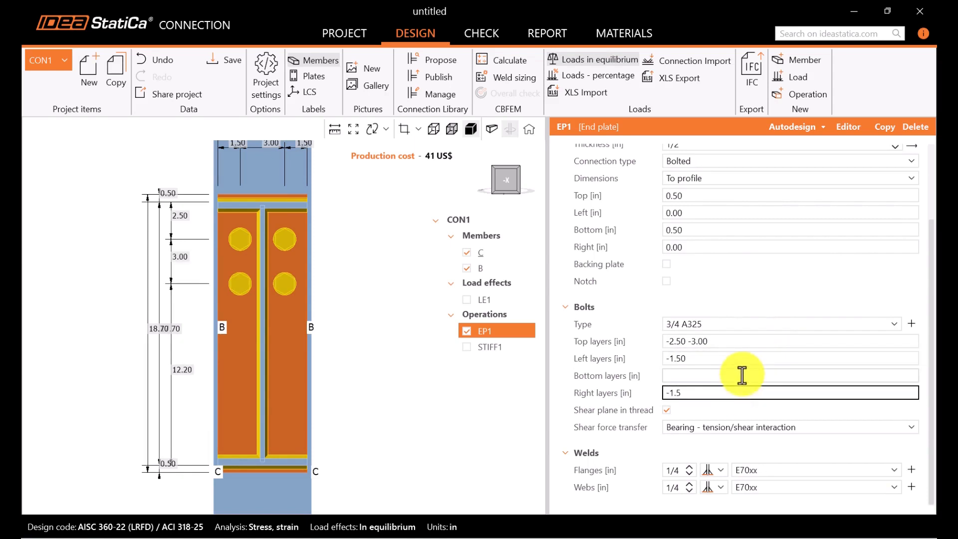
{"action": "left_click", "coordinate": [717, 375]}
{"action": "type", "text": "-2.5"}
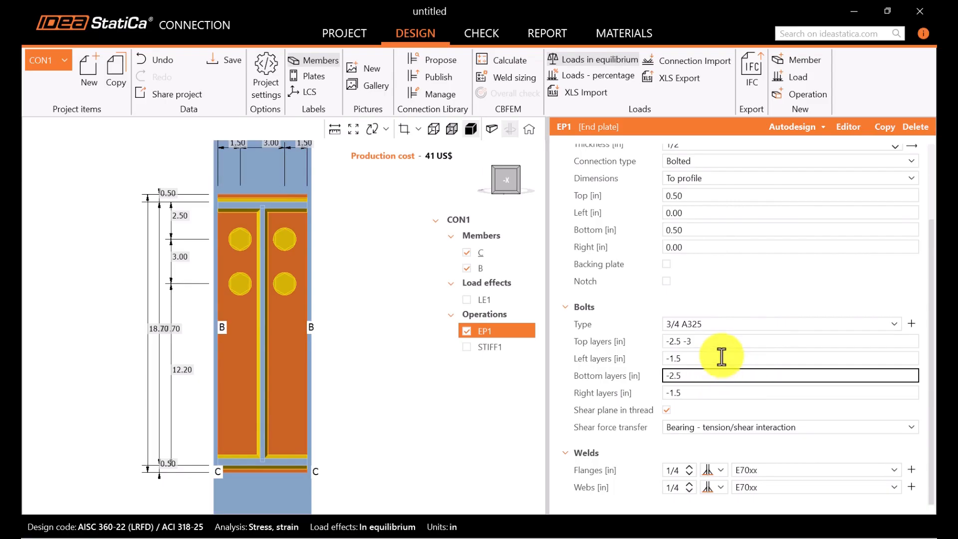
{"action": "key", "text": "shift+Tab"}
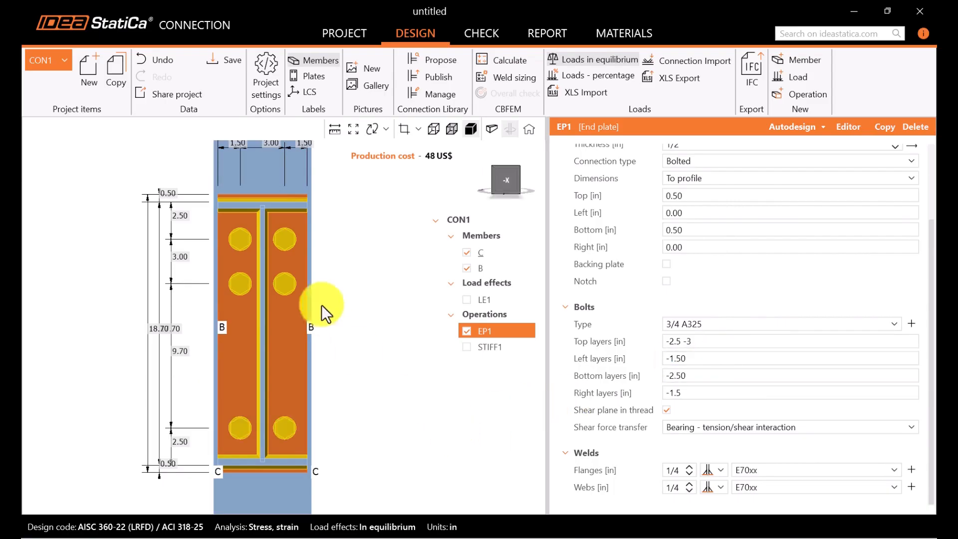
{"action": "right_click_drag", "start_coordinate": [381, 309], "coordinate": [240, 392]}
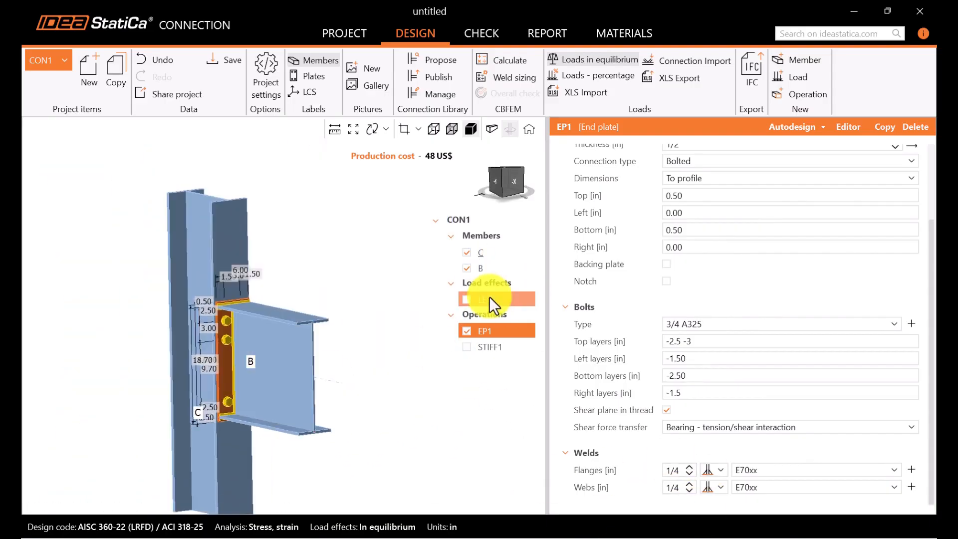
Step: Reset all forces and moments of load effect LE1 to zero
{"action": "left_click", "coordinate": [490, 299]}
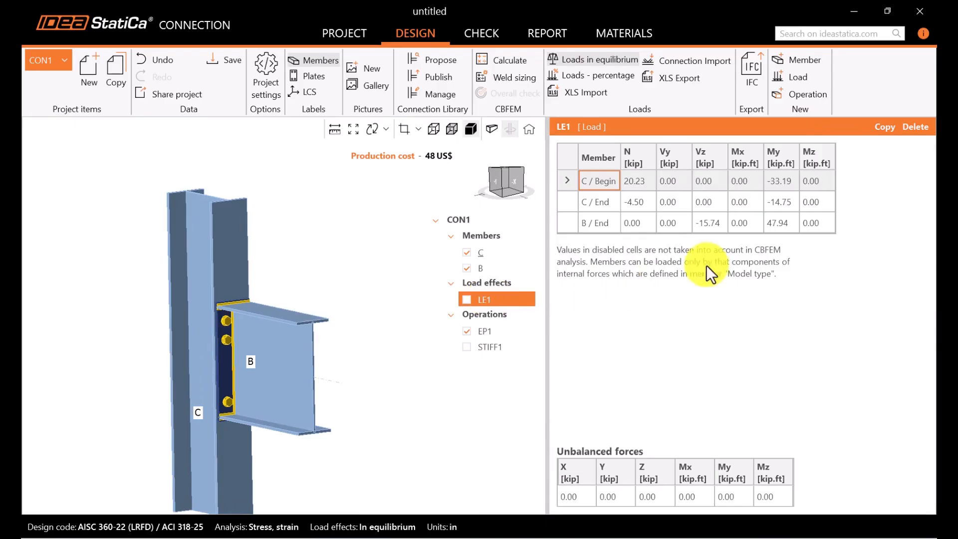
{"action": "right_click", "coordinate": [482, 296]}
{"action": "left_click", "coordinate": [442, 327]}
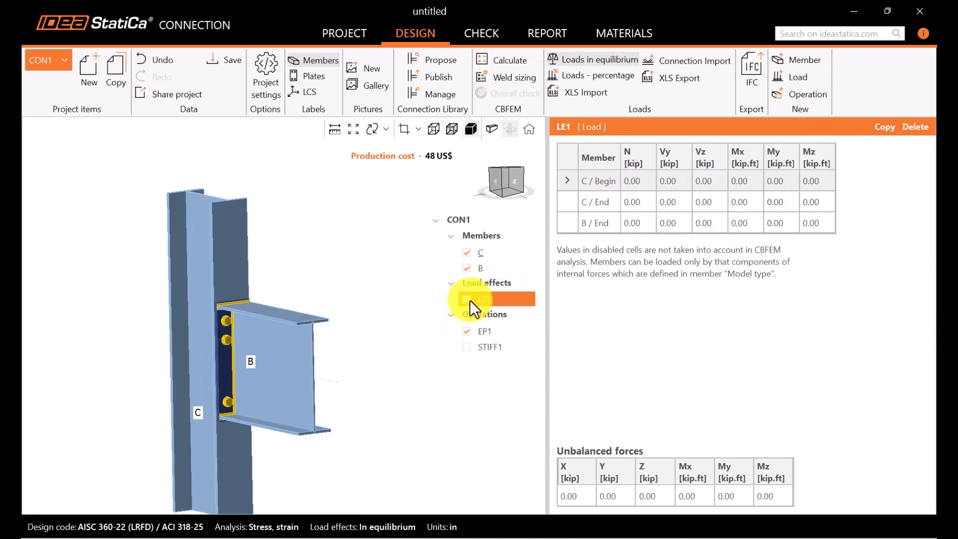
Step: Activate LE1 and load B / End with My 125 kip.ft and Vz -28 kip
{"action": "left_click", "coordinate": [784, 223]}
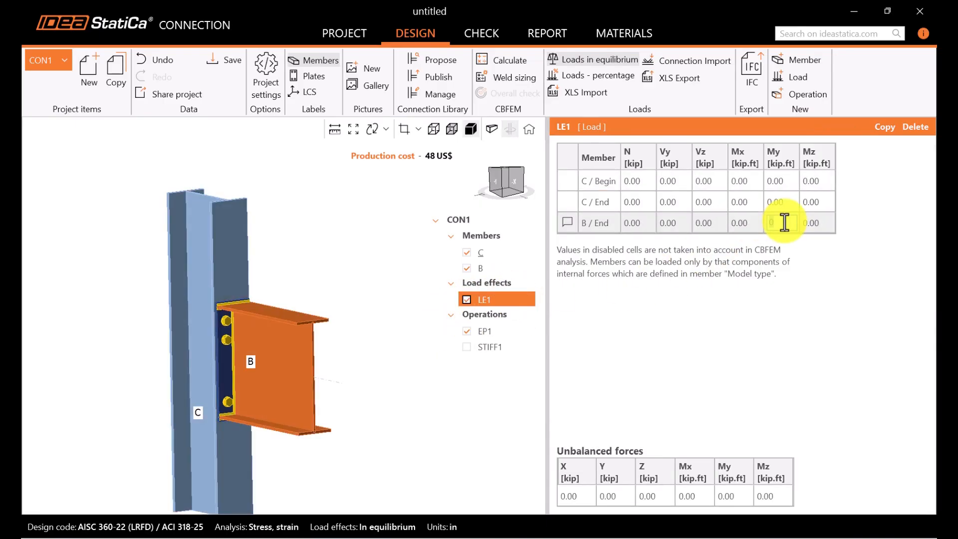
{"action": "type", "text": "125"}
{"action": "key", "text": "Return"}
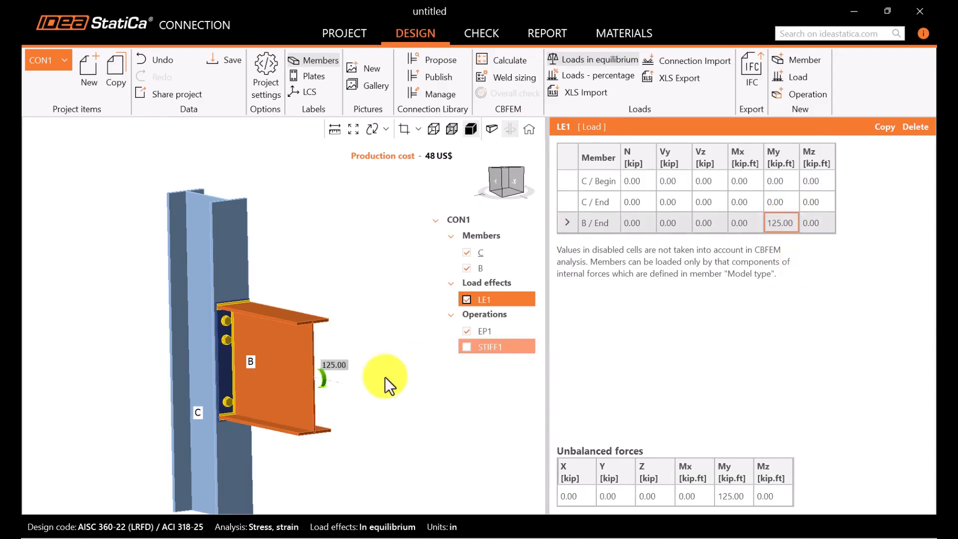
{"action": "scroll", "coordinate": [328, 385], "scroll_direction": "up", "scroll_amount": 5}
{"action": "scroll", "coordinate": [327, 385], "scroll_direction": "down", "scroll_amount": 5}
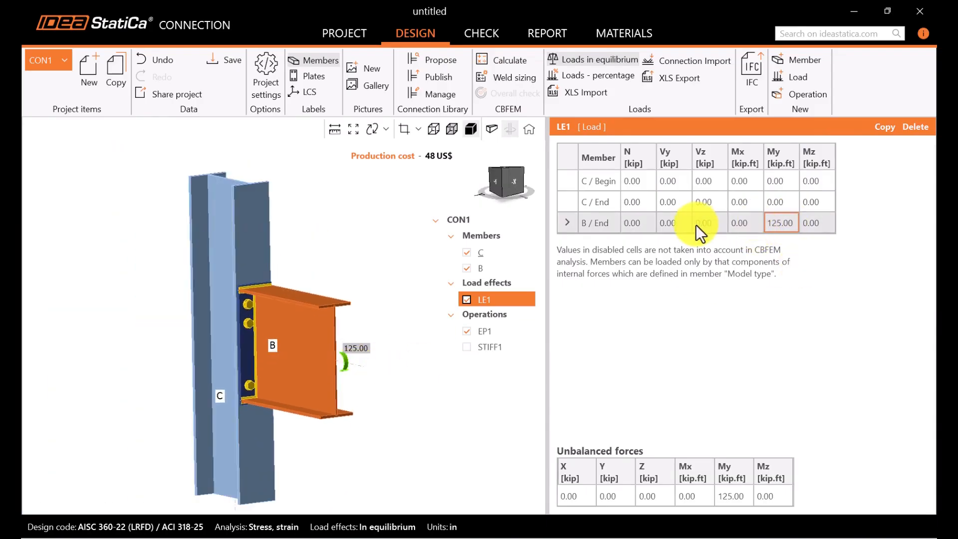
{"action": "left_click", "coordinate": [711, 223]}
{"action": "type", "text": "-28"}
{"action": "key", "text": "Return"}
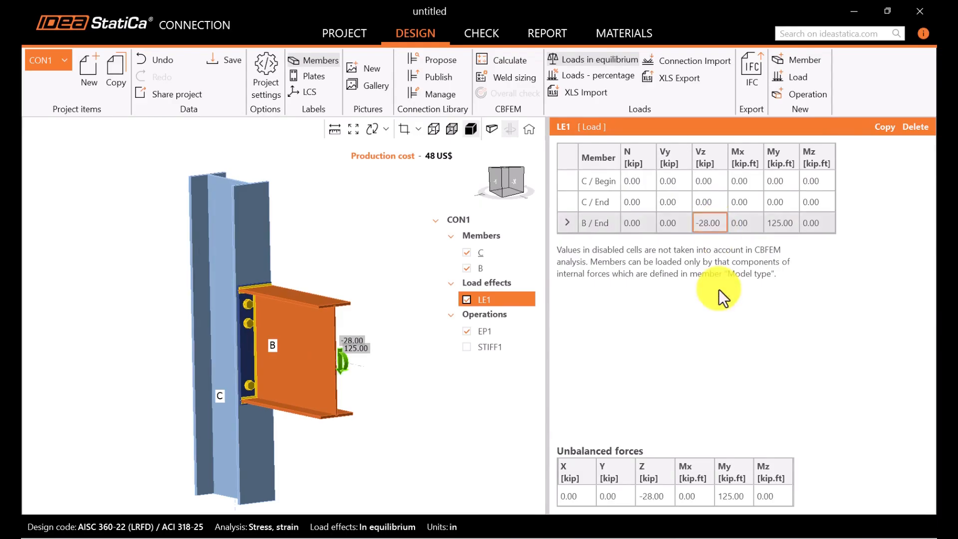
Step: Run the CBFEM calculation of connection CON1
{"action": "scroll", "coordinate": [280, 361], "scroll_direction": "up", "scroll_amount": 3}
{"action": "mouse_move", "coordinate": [307, 386]}
{"action": "middle_mouse_down"}
{"action": "mouse_move", "coordinate": [347, 375]}
{"action": "mouse_move", "coordinate": [303, 382]}
{"action": "middle_mouse_up"}
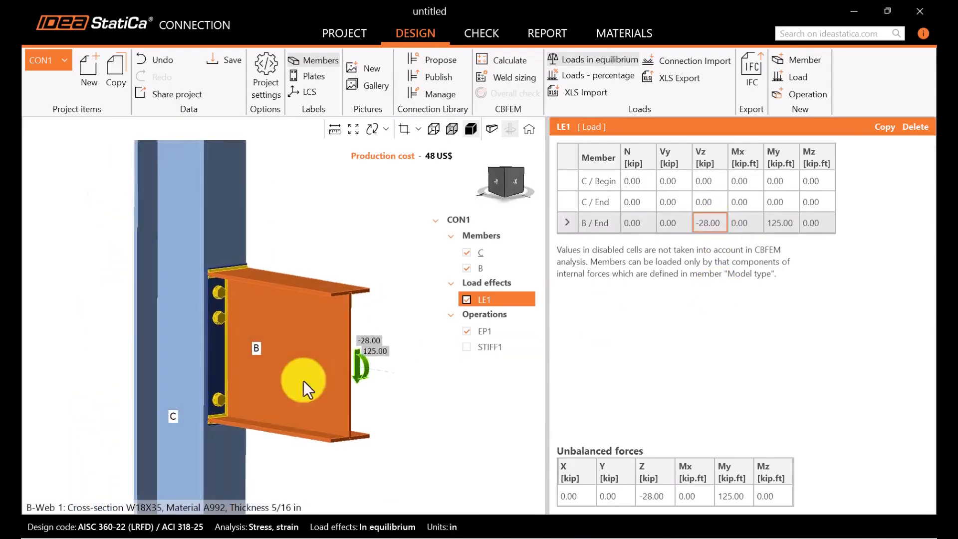
{"action": "scroll", "coordinate": [304, 382], "scroll_direction": "down", "scroll_amount": 3}
{"action": "mouse_move", "coordinate": [376, 377]}
{"action": "middle_mouse_down"}
{"action": "mouse_move", "coordinate": [353, 384]}
{"action": "mouse_move", "coordinate": [376, 383]}
{"action": "middle_mouse_up"}
{"action": "left_click", "coordinate": [522, 64]}
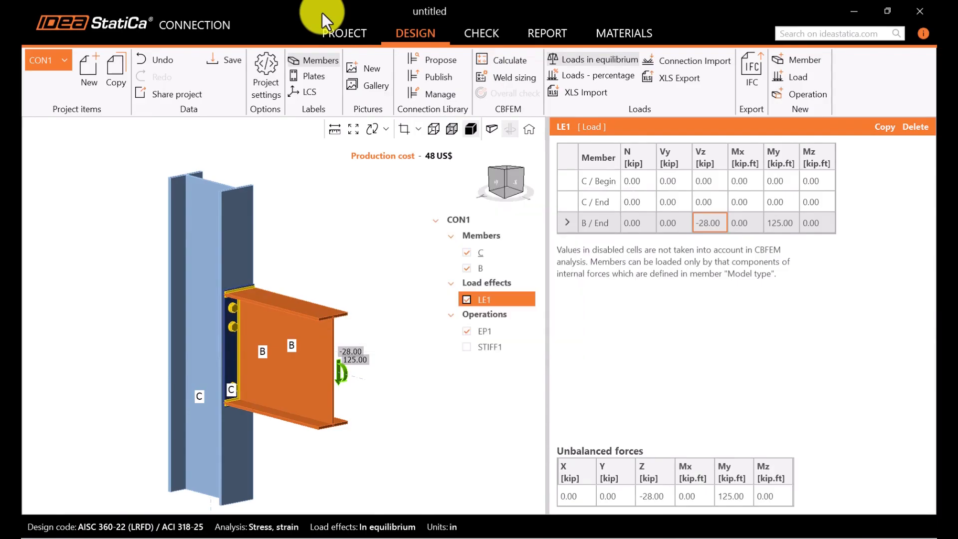
Step: Display the equivalent stress on the meshed, deformed model from the +Y side and examine the bolt checks
{"action": "left_click", "coordinate": [471, 35]}
{"action": "left_click", "coordinate": [617, 89]}
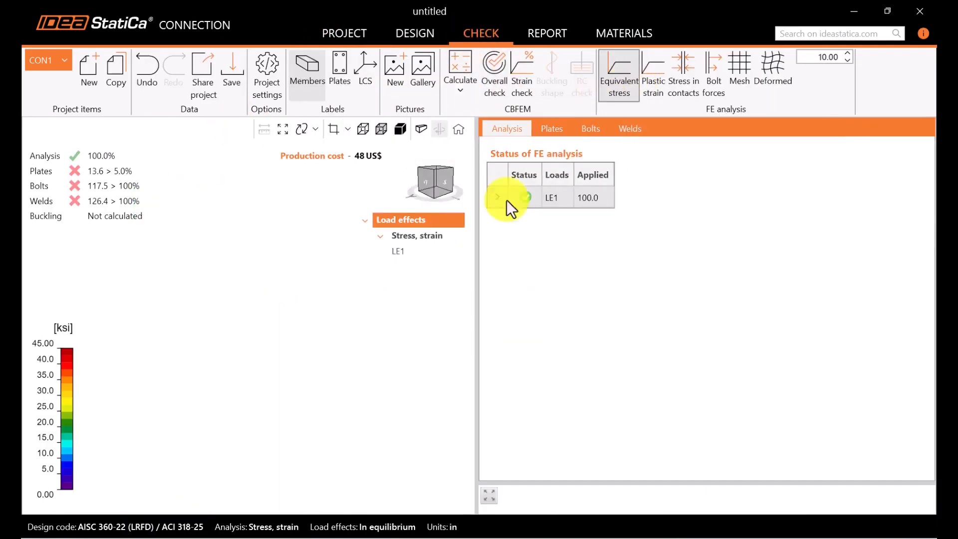
{"action": "left_click_drag", "start_coordinate": [478, 265], "coordinate": [566, 268]}
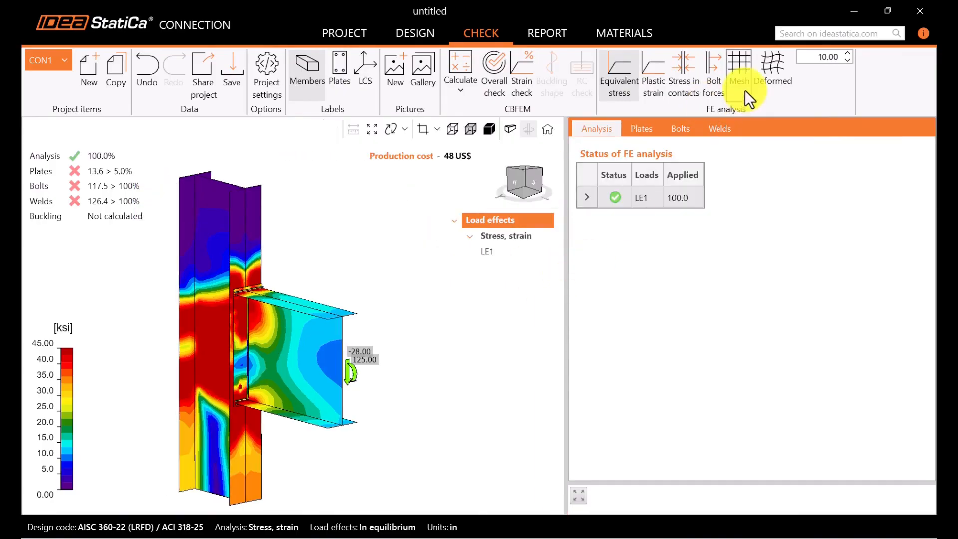
{"action": "left_click", "coordinate": [773, 86]}
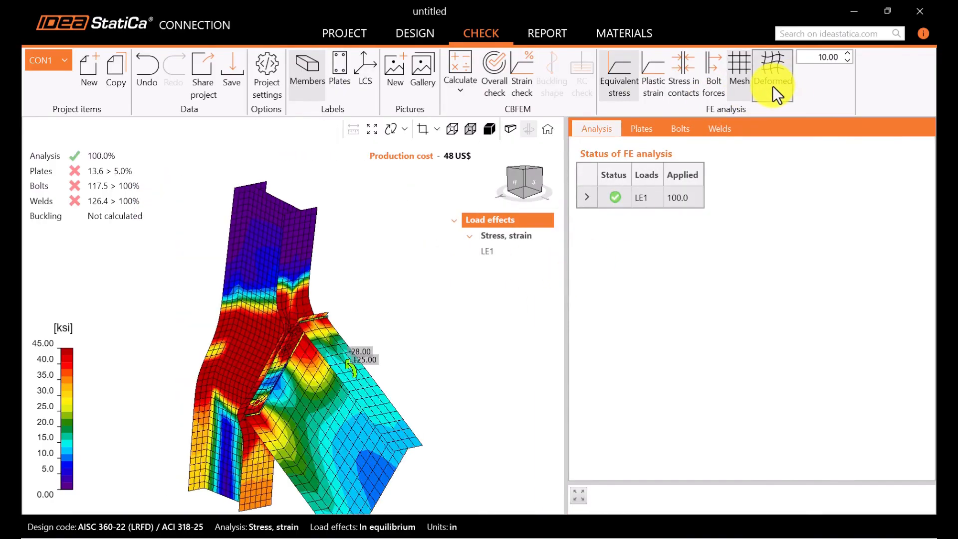
{"action": "right_click_drag", "start_coordinate": [300, 434], "coordinate": [343, 459]}
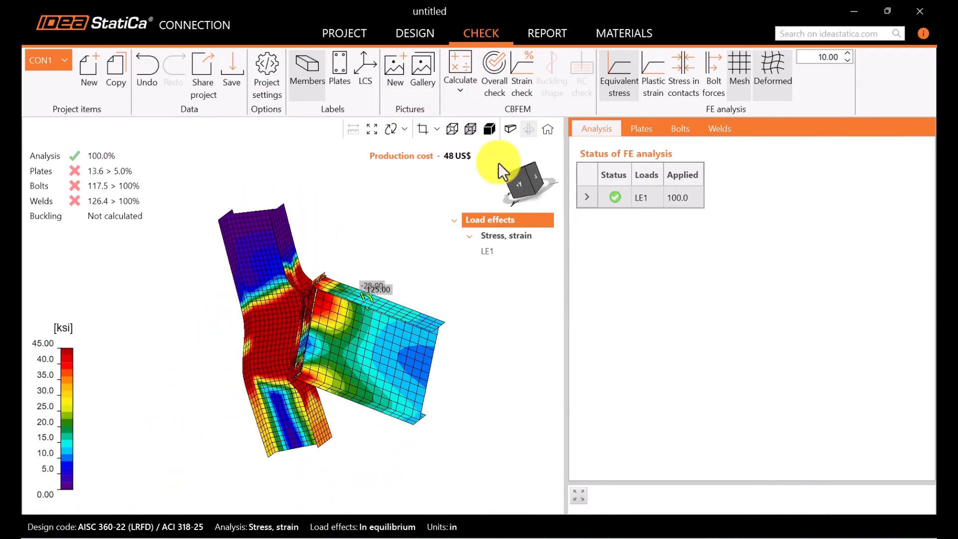
{"action": "left_click", "coordinate": [521, 183]}
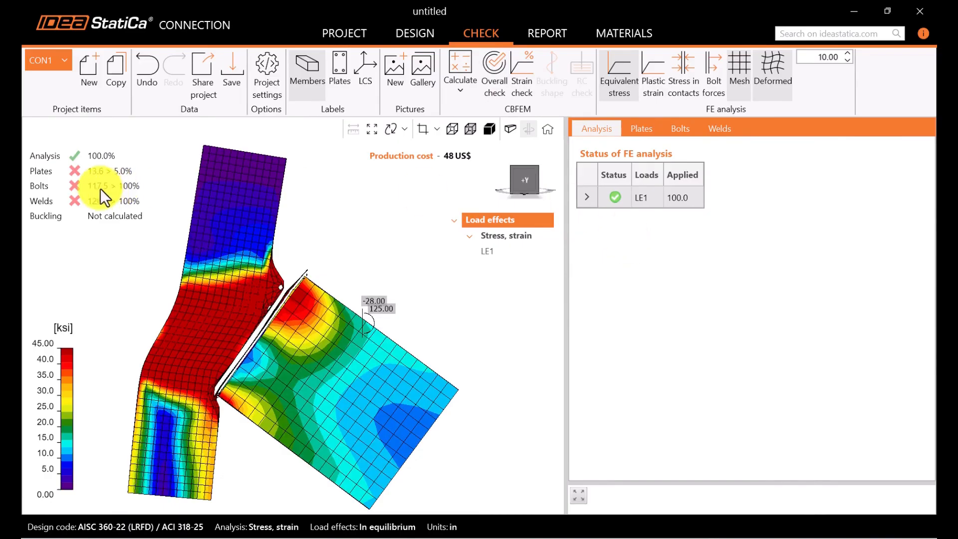
{"action": "left_click", "coordinate": [698, 128]}
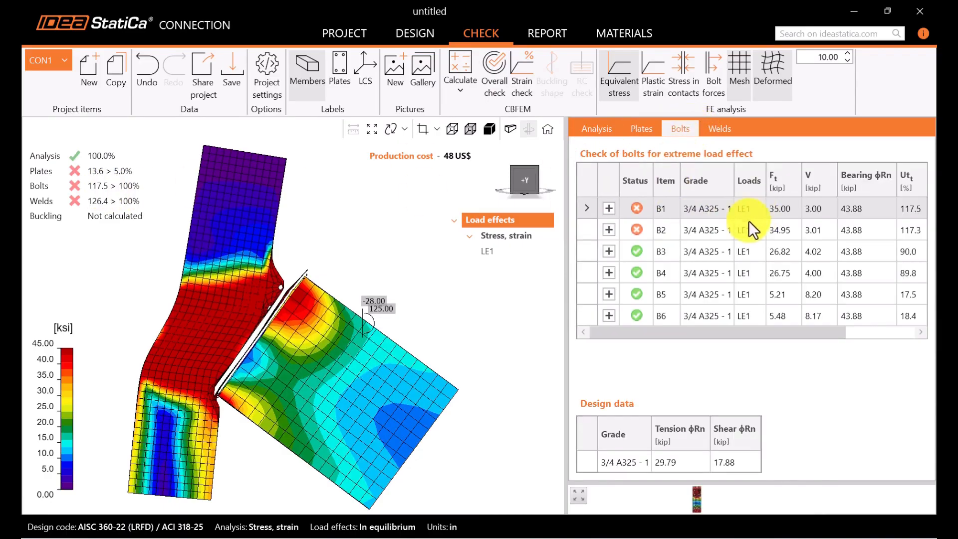
{"action": "left_click_drag", "start_coordinate": [565, 294], "coordinate": [487, 298]}
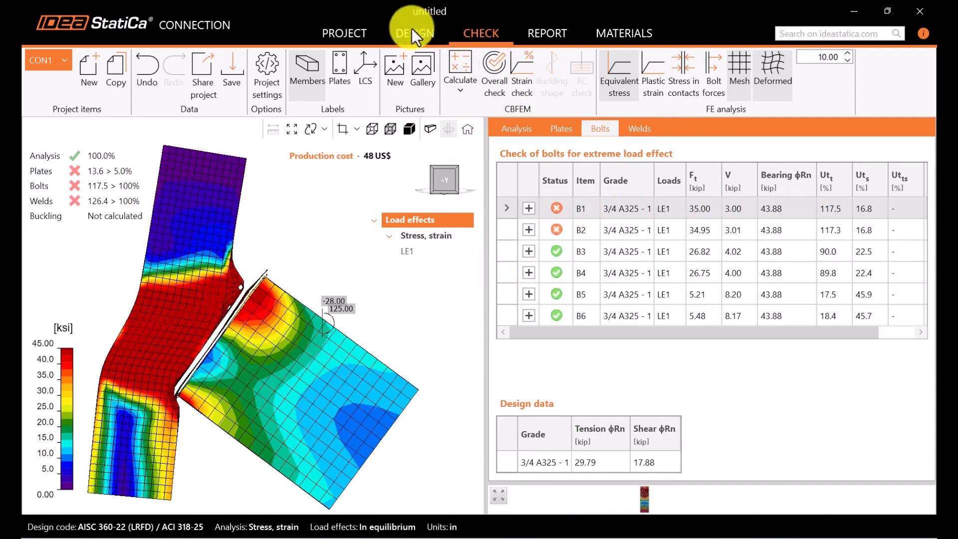
Step: Set the thickness of end plate EP1 to 0.75 in
{"action": "left_click", "coordinate": [417, 36]}
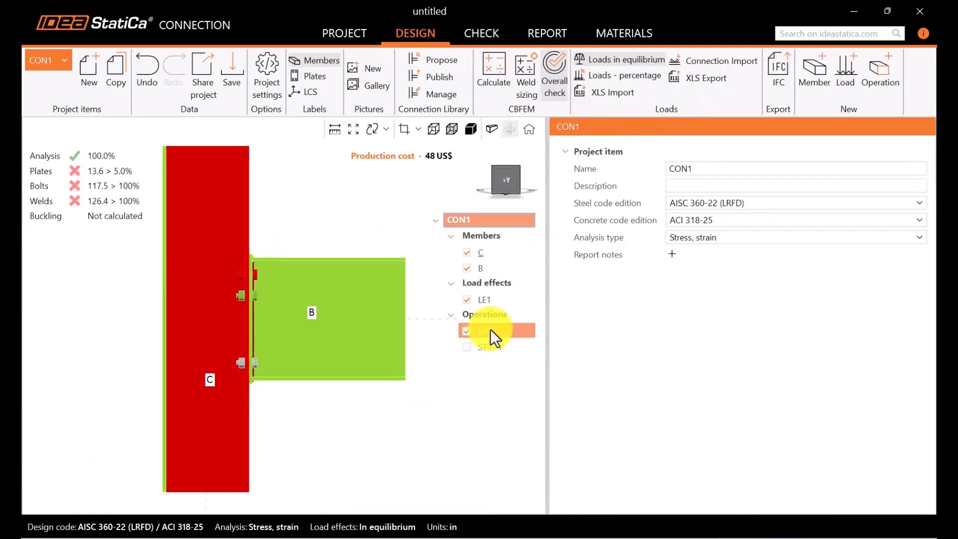
{"action": "left_click", "coordinate": [490, 331]}
{"action": "left_click", "coordinate": [695, 237]}
{"action": "type", "text": "0.75"}
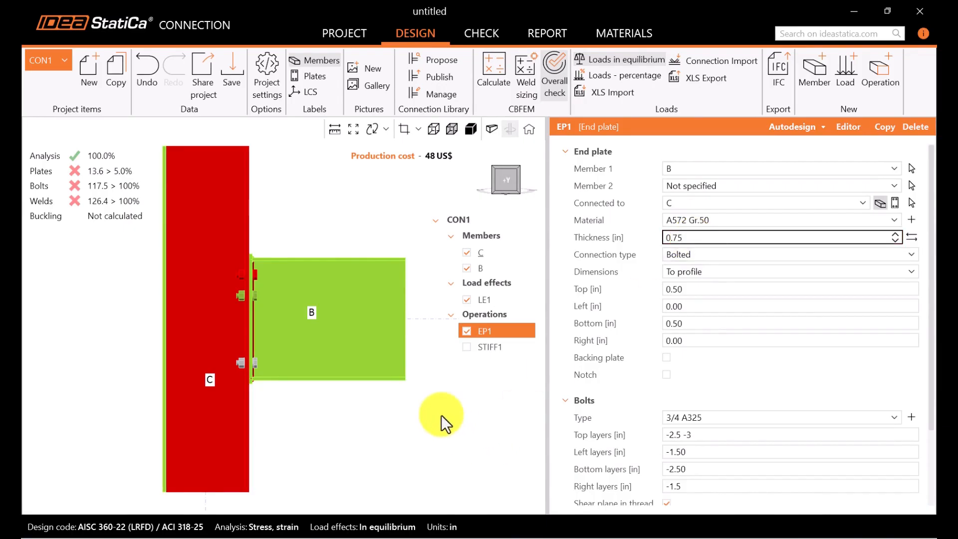
{"action": "left_click", "coordinate": [442, 414]}
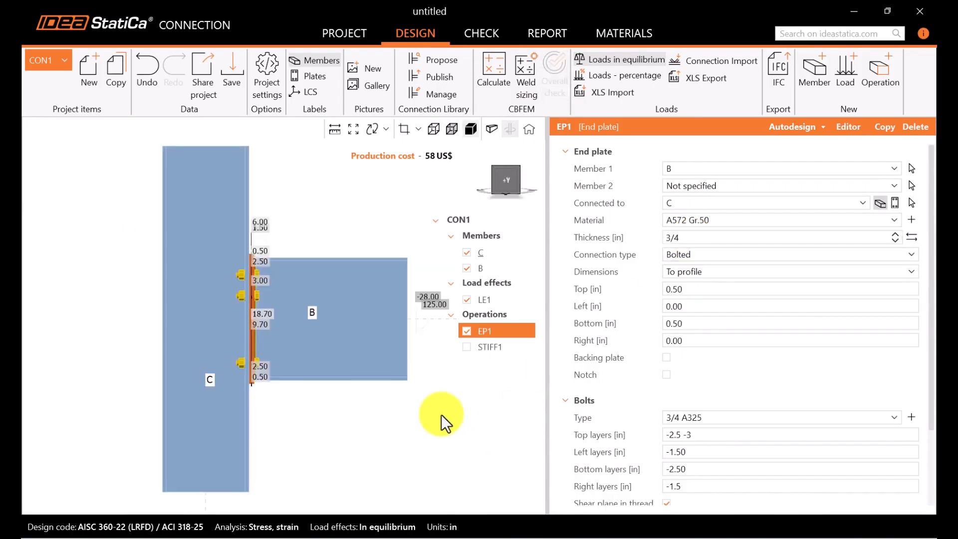
Step: Activate the column stiffeners STIFF1 and give them chamfered corners
{"action": "left_click", "coordinate": [467, 347]}
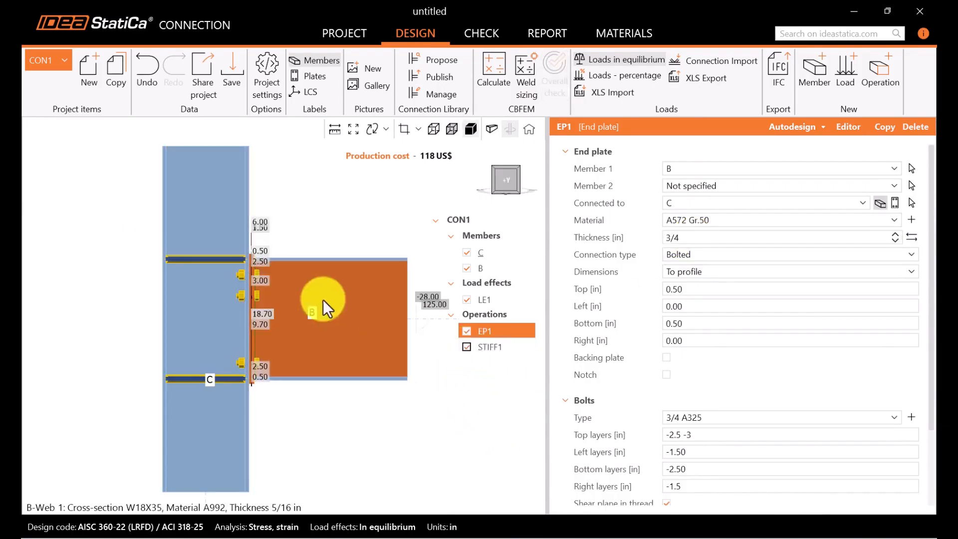
{"action": "left_click", "coordinate": [500, 347]}
{"action": "left_click", "coordinate": [659, 393]}
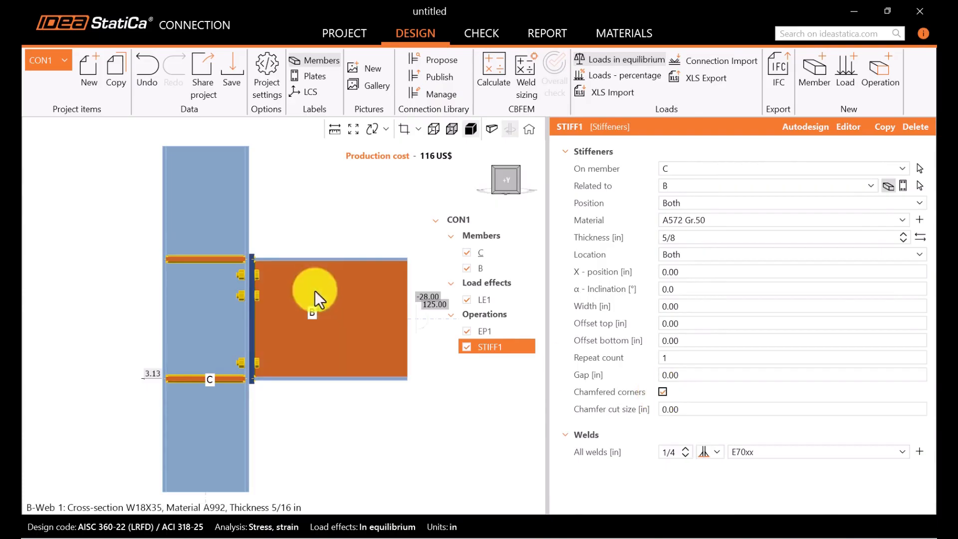
Step: Recalculate connection CON1 with the thicker end plate and the stiffeners
{"action": "right_click_drag", "start_coordinate": [316, 299], "coordinate": [344, 429]}
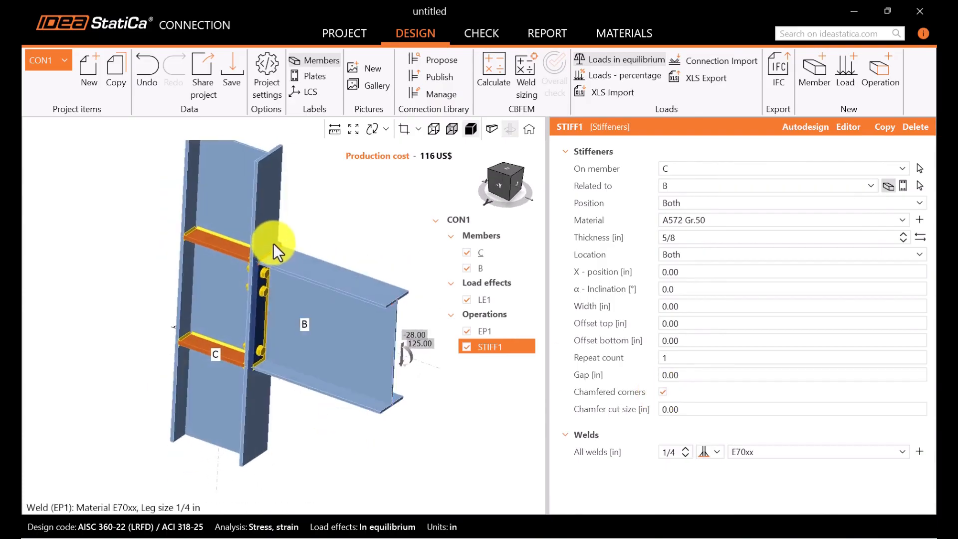
{"action": "scroll", "coordinate": [274, 244], "scroll_direction": "up", "scroll_amount": 3}
{"action": "scroll", "coordinate": [274, 259], "scroll_direction": "down", "scroll_amount": 3}
{"action": "left_click", "coordinate": [502, 98]}
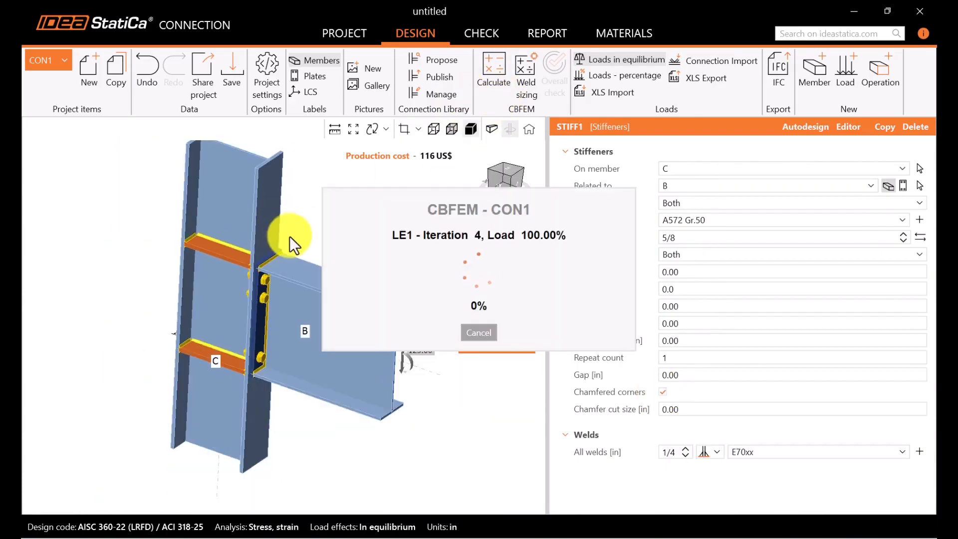
{"action": "scroll", "coordinate": [265, 277], "scroll_direction": "up", "scroll_amount": 4}
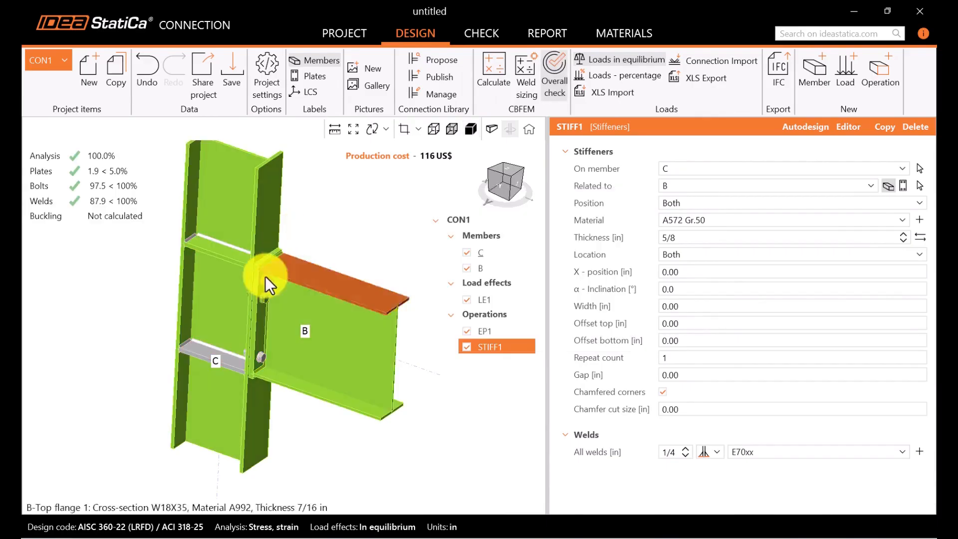
Step: Examine the new check results and the deformed stress plot of the stiffened connection from the +Y side
{"action": "right_click_drag", "start_coordinate": [298, 432], "coordinate": [295, 364]}
{"action": "left_click", "coordinate": [466, 28]}
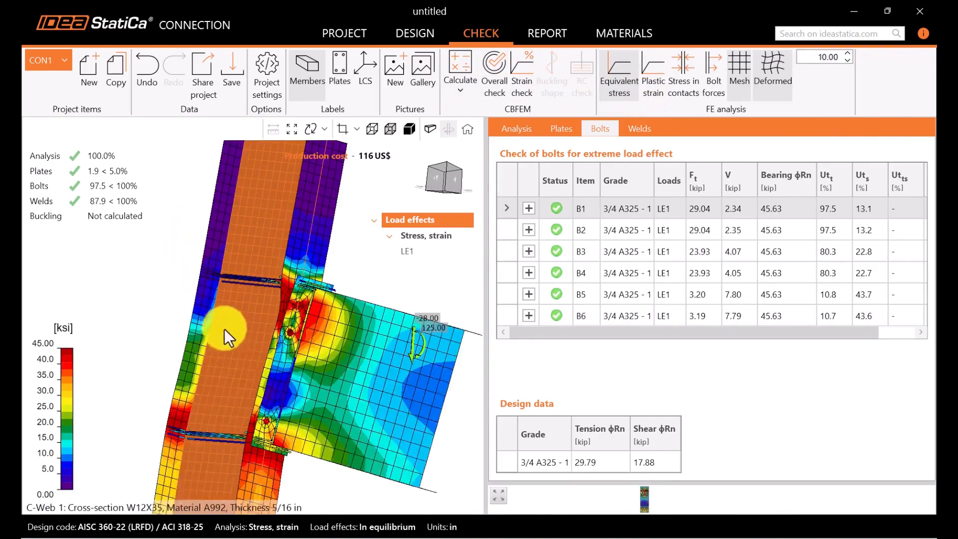
{"action": "scroll", "coordinate": [224, 328], "scroll_direction": "down", "scroll_amount": 1}
{"action": "right_click_drag", "start_coordinate": [224, 329], "coordinate": [319, 379]}
{"action": "left_click", "coordinate": [444, 182]}
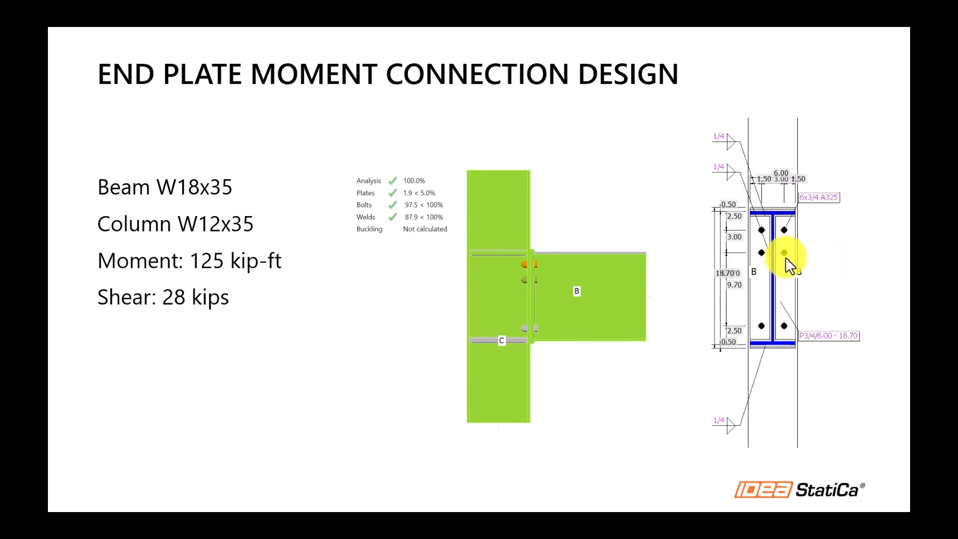
{"action": "left_click", "coordinate": [840, 268]}
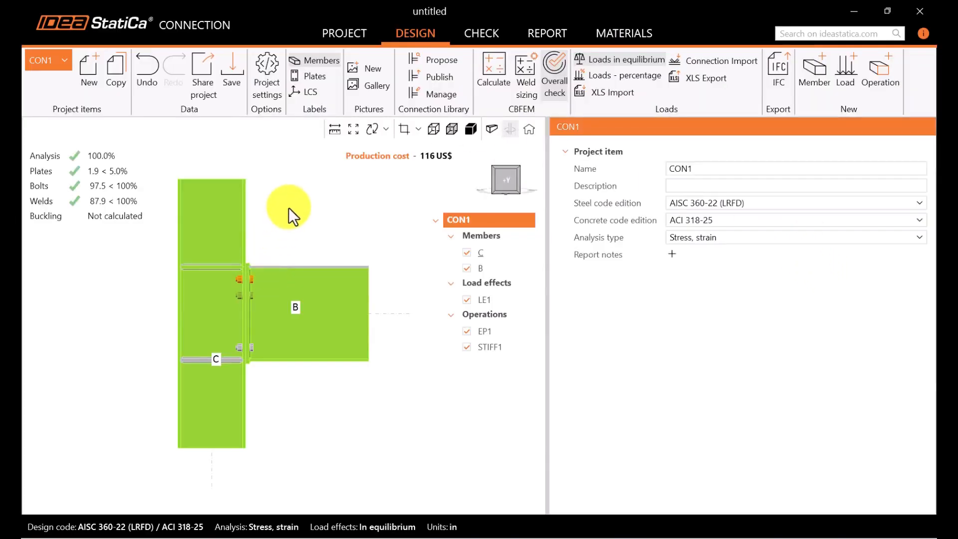
Step: Copy the connection CON1 as a new project item
{"action": "left_click", "coordinate": [116, 73]}
Step: Assign column C in CON2 a new rolled rectangular hollow section HSS10X8X.500 from the favorite HSS (AISC 16.0 - A500) shapes
{"action": "left_click", "coordinate": [193, 196]}
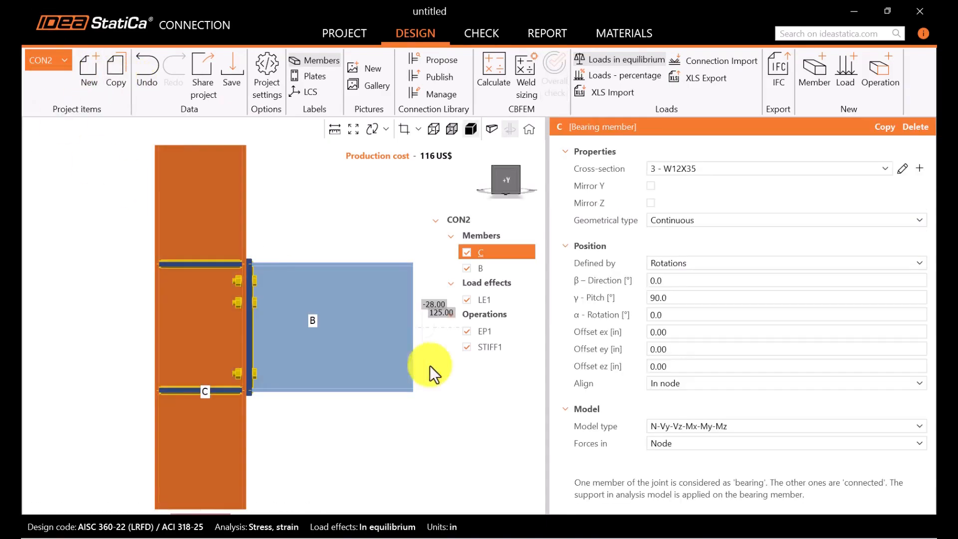
{"action": "left_click", "coordinate": [920, 168]}
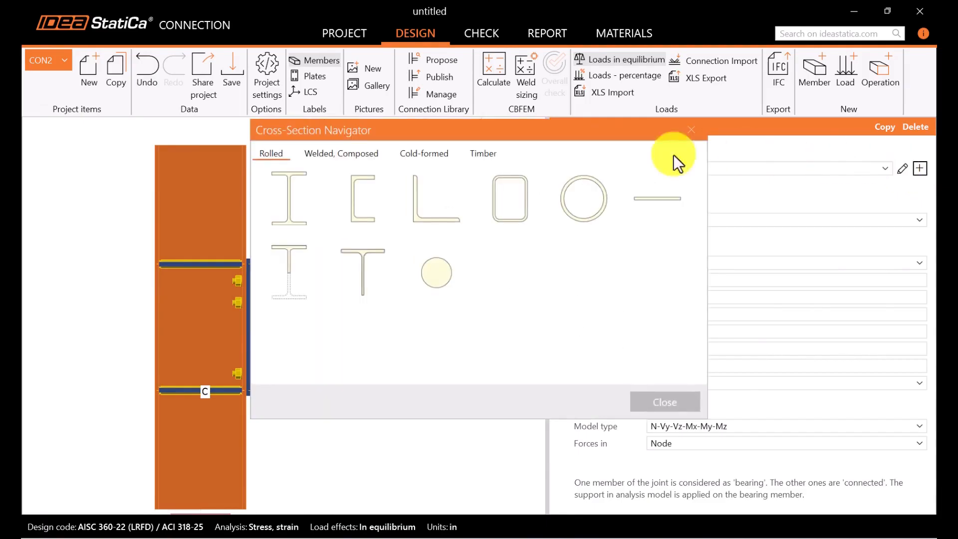
{"action": "left_click", "coordinate": [496, 171]}
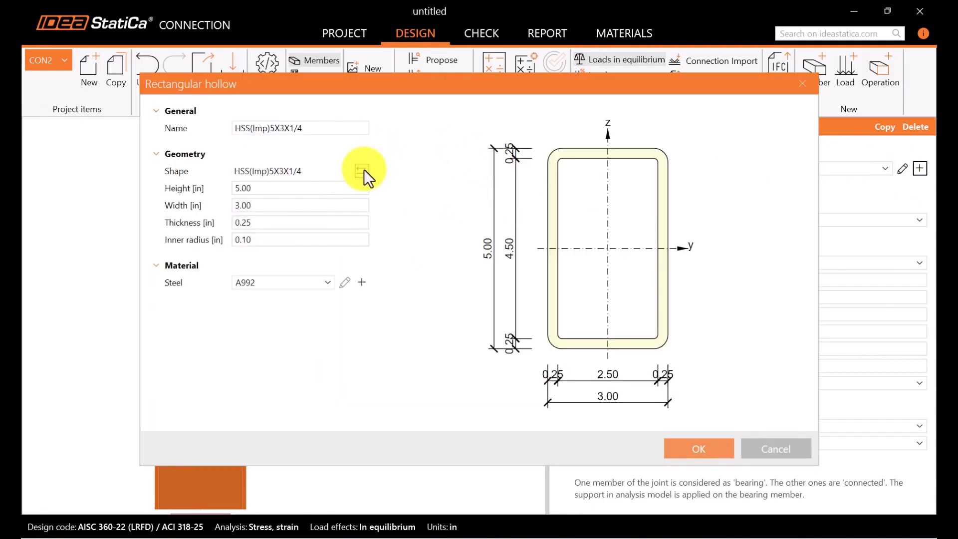
{"action": "left_click", "coordinate": [363, 170]}
{"action": "left_click", "coordinate": [636, 538]}
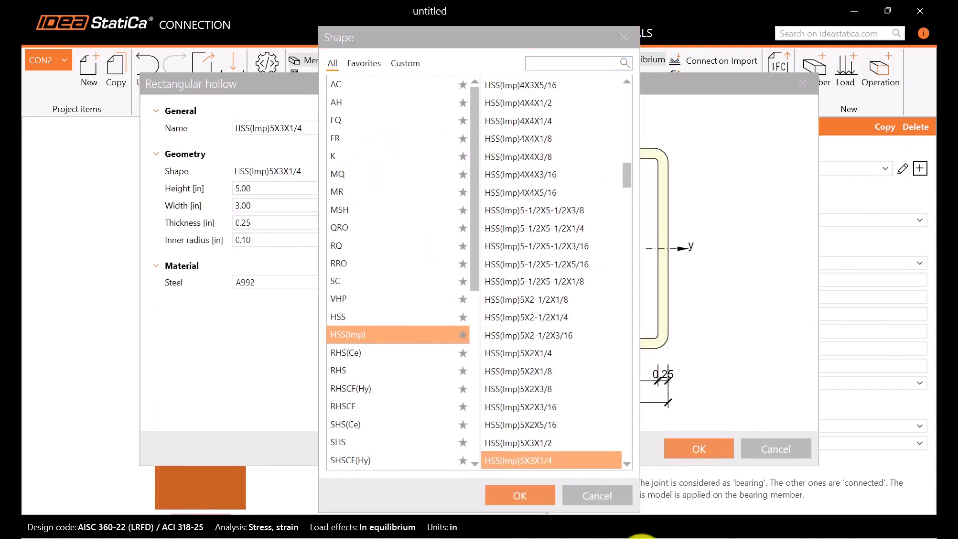
{"action": "left_click", "coordinate": [356, 63]}
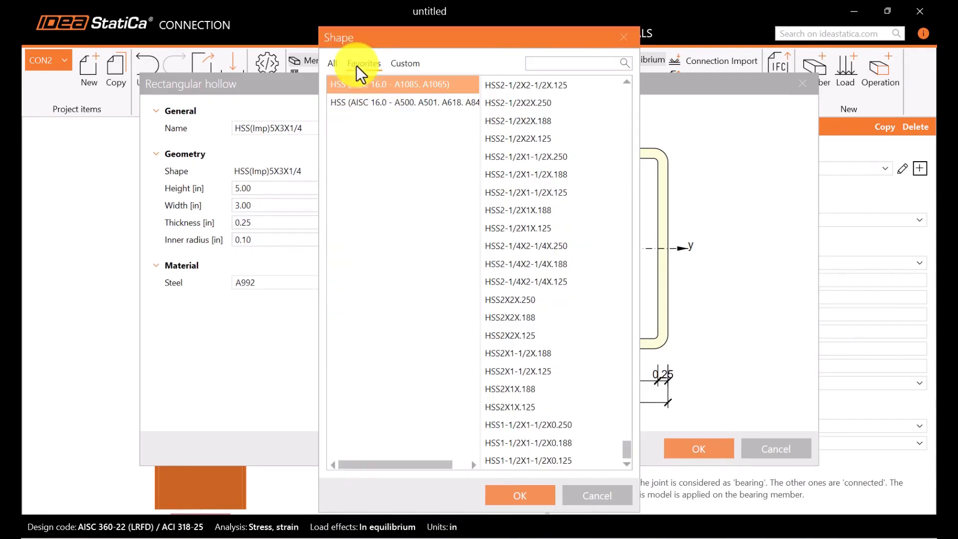
{"action": "left_click", "coordinate": [372, 105]}
{"action": "left_click", "coordinate": [549, 63]}
{"action": "type", "text": "1"}
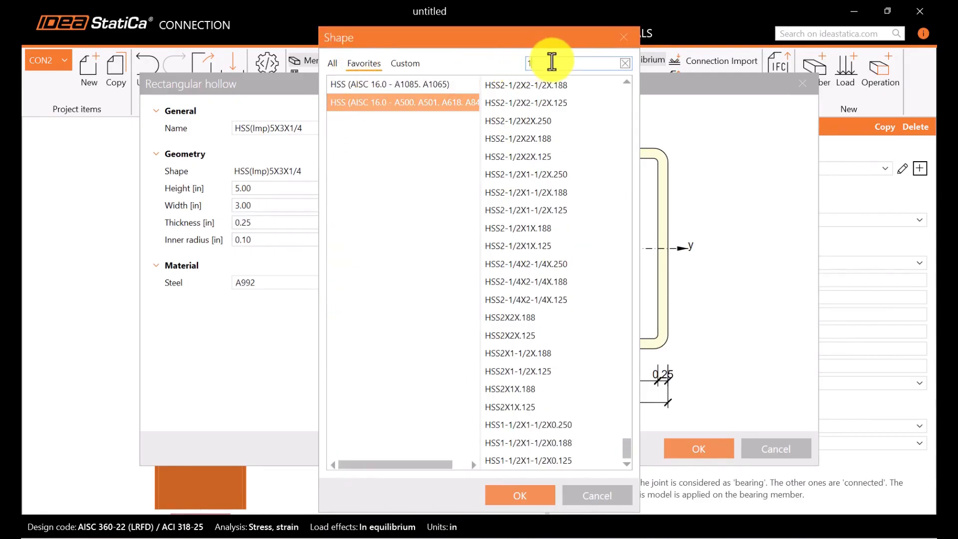
{"action": "type", "text": "0x8"}
{"action": "left_click", "coordinate": [542, 101]}
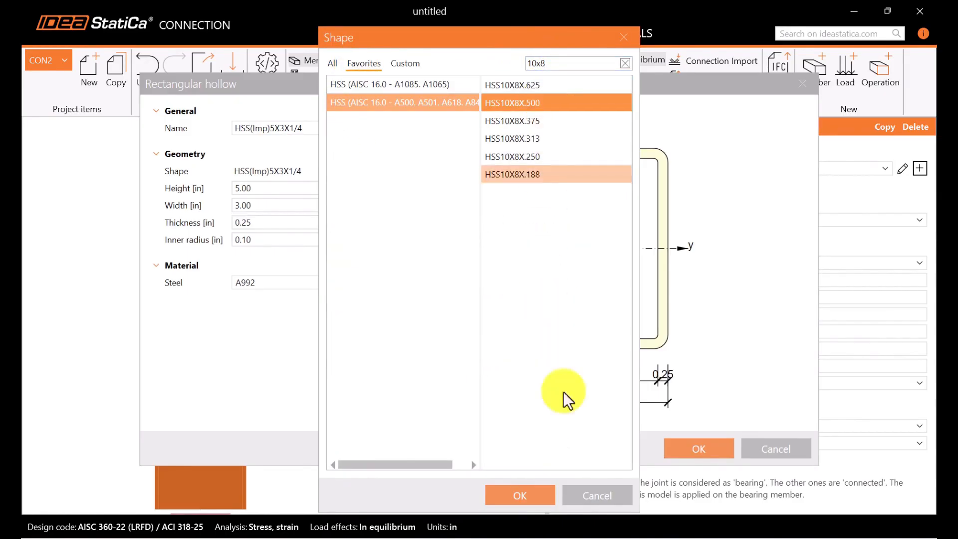
{"action": "left_click", "coordinate": [526, 491]}
Step: Set the hollow section's steel to A500, Gr. C and apply the section to the column
{"action": "left_click", "coordinate": [360, 280]}
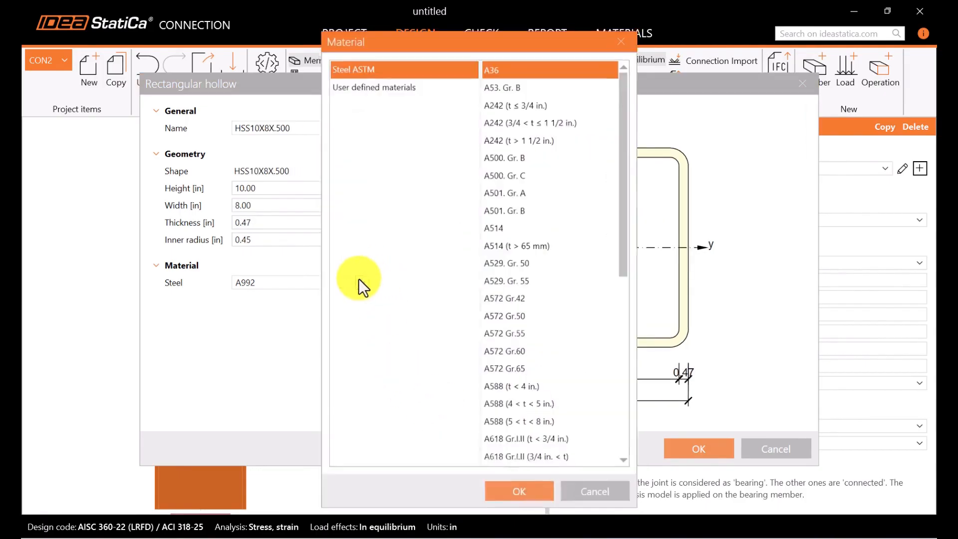
{"action": "left_click", "coordinate": [540, 173]}
{"action": "left_click", "coordinate": [520, 494]}
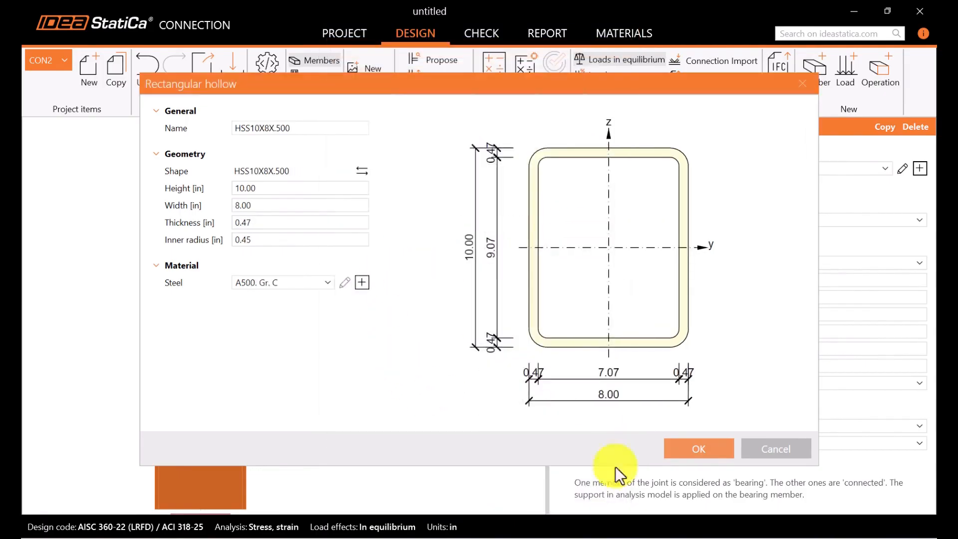
{"action": "left_click", "coordinate": [695, 449]}
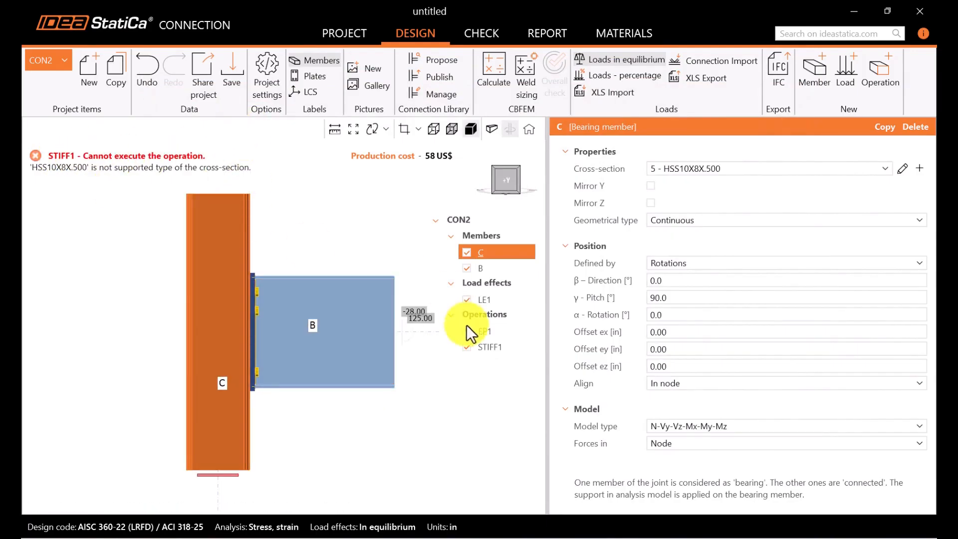
Step: Deactivate the stiffeners STIFF1 and switch end plate EP1's connection type to Welded
{"action": "left_click", "coordinate": [467, 347]}
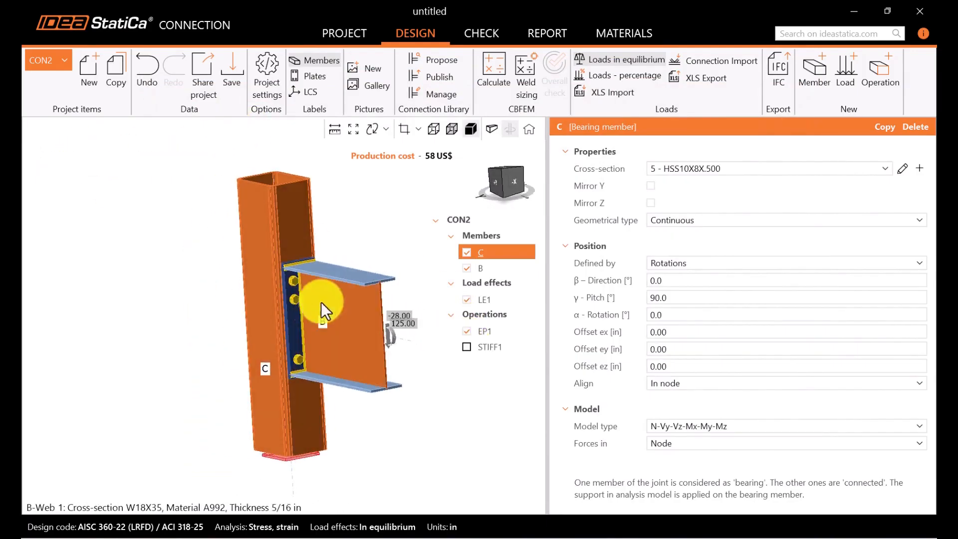
{"action": "right_click_drag", "start_coordinate": [322, 301], "coordinate": [304, 236]}
{"action": "left_click", "coordinate": [298, 295]}
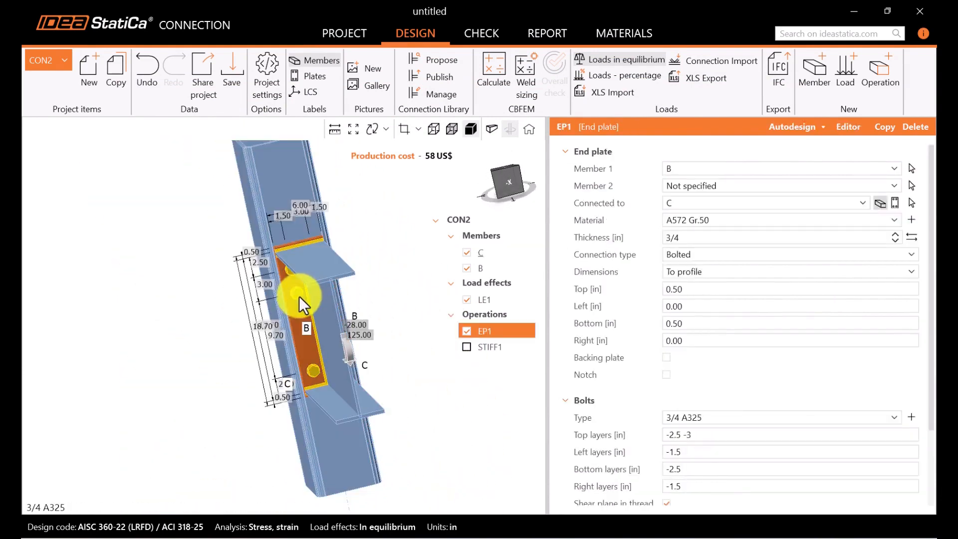
{"action": "right_click_drag", "start_coordinate": [368, 439], "coordinate": [423, 457]}
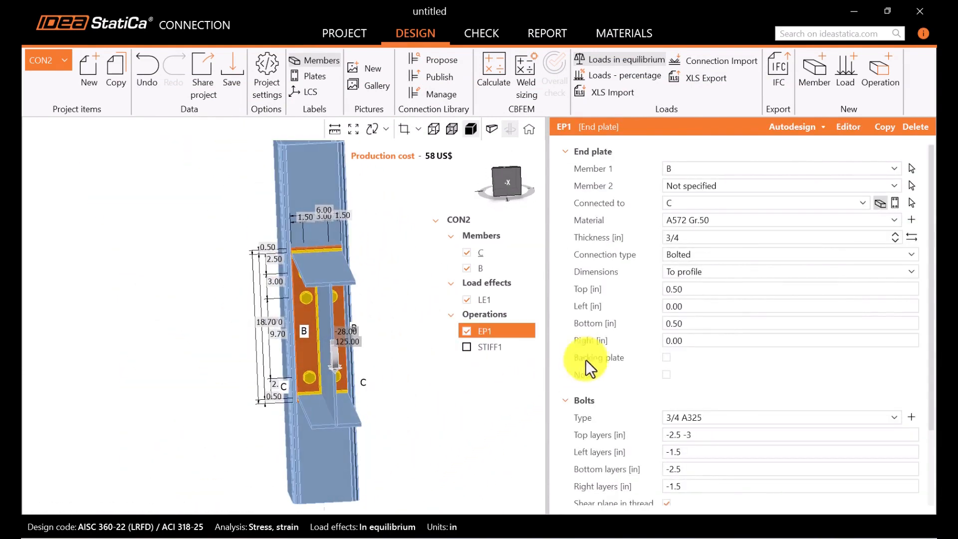
{"action": "left_click", "coordinate": [713, 255]}
{"action": "left_click", "coordinate": [693, 289]}
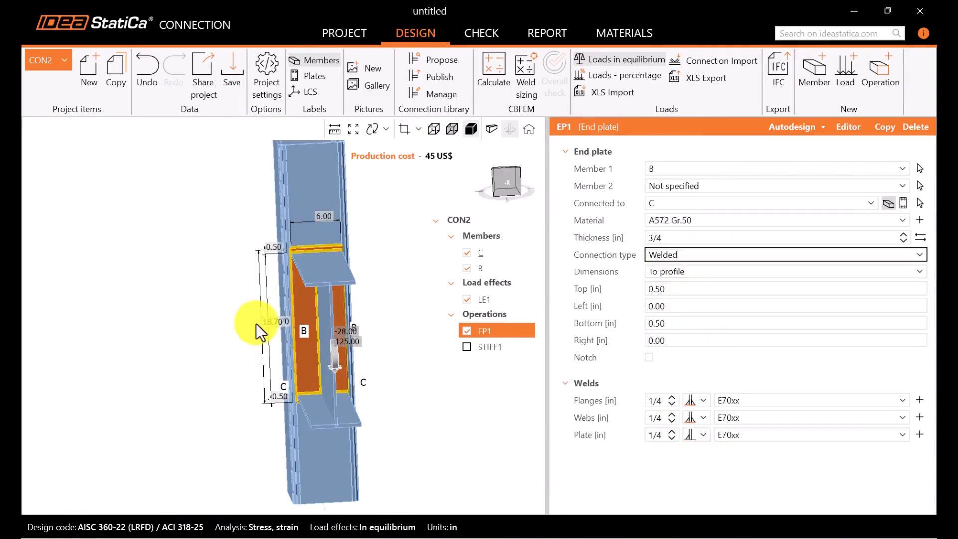
Step: Turn off the loads in equilibrium requirement and calculate connection CON2
{"action": "right_click_drag", "start_coordinate": [257, 323], "coordinate": [424, 143]}
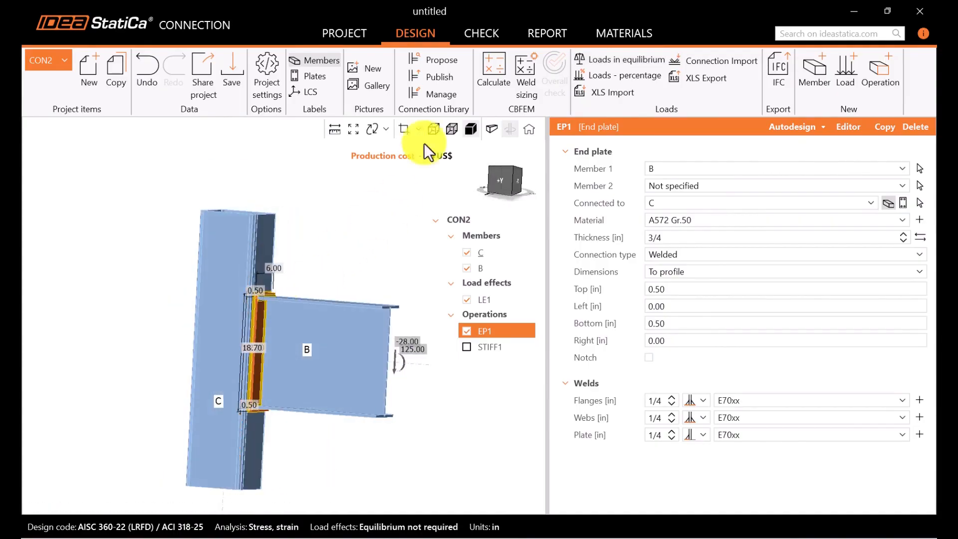
{"action": "left_click", "coordinate": [499, 181]}
{"action": "left_click", "coordinate": [494, 77]}
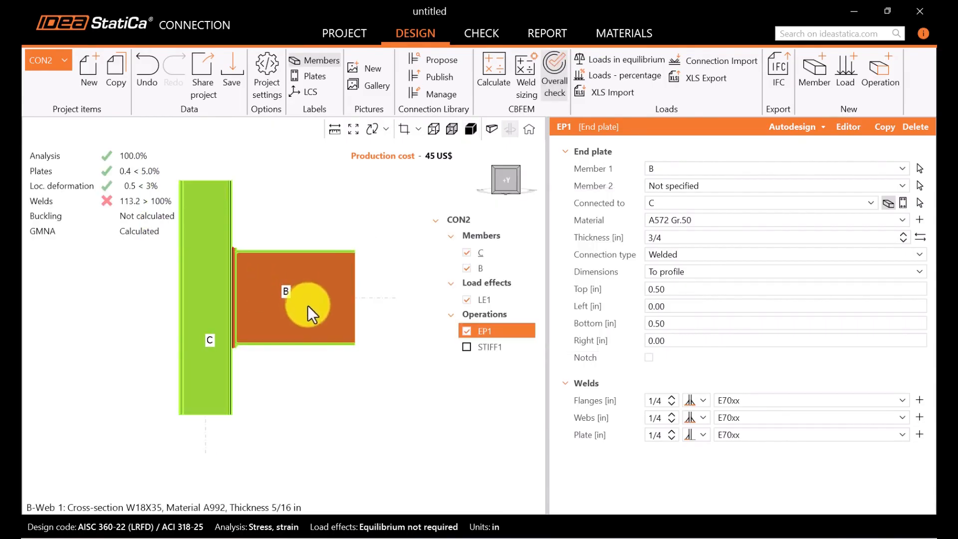
Step: Examine the overall check around the end plate welds and the deformed equivalent stress plot from the +Y side
{"action": "right_click_drag", "start_coordinate": [307, 310], "coordinate": [247, 266]}
{"action": "scroll", "coordinate": [248, 250], "scroll_direction": "up", "scroll_amount": 5}
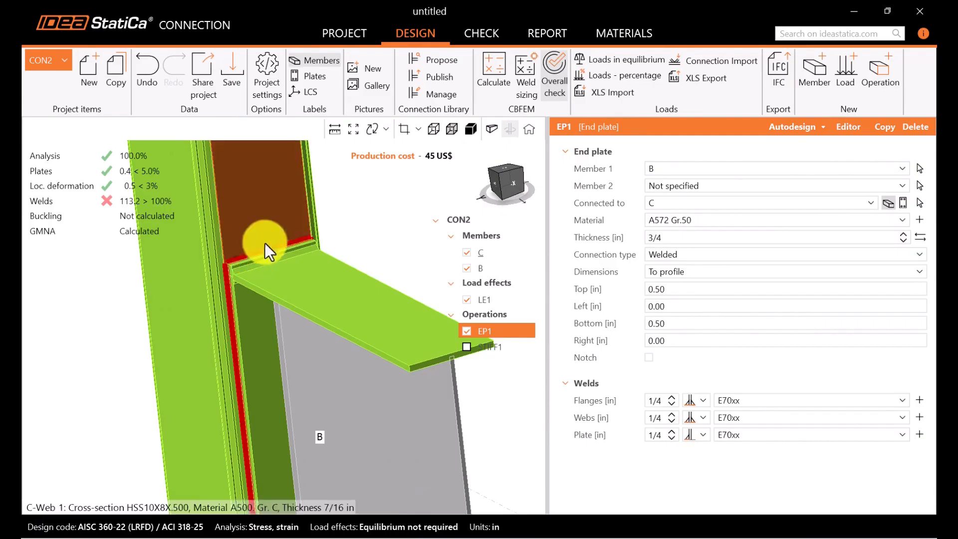
{"action": "scroll", "coordinate": [277, 229], "scroll_direction": "down", "scroll_amount": 4}
{"action": "right_click_drag", "start_coordinate": [277, 228], "coordinate": [324, 232]}
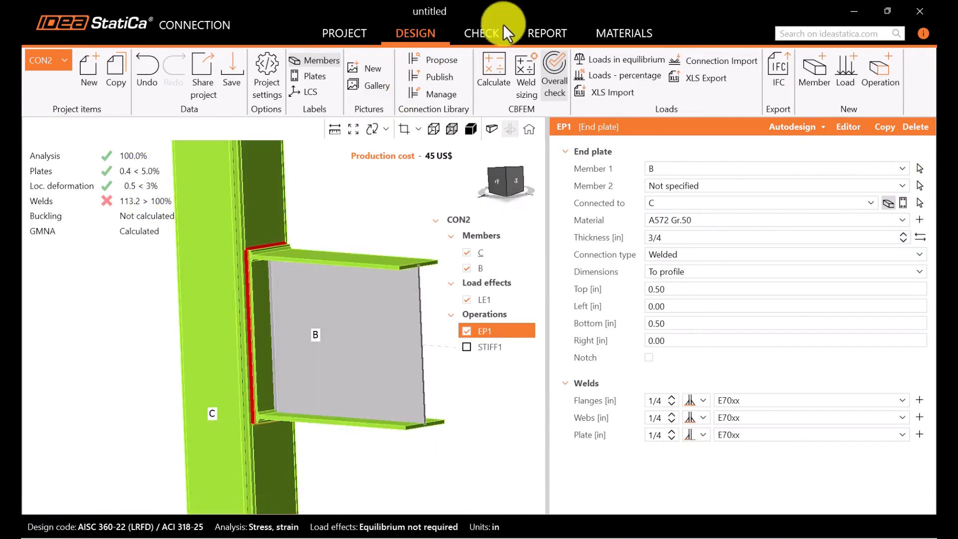
{"action": "left_click", "coordinate": [483, 35]}
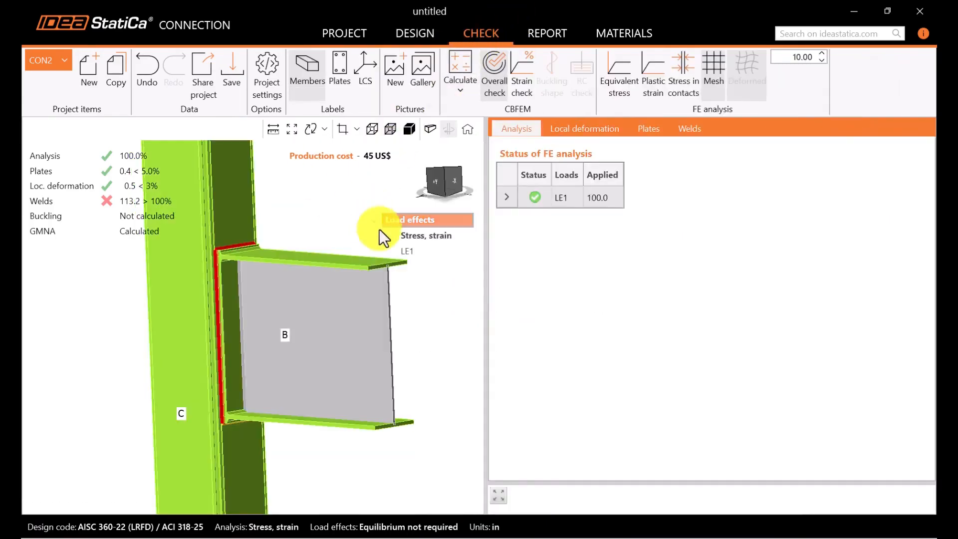
{"action": "left_click", "coordinate": [622, 92]}
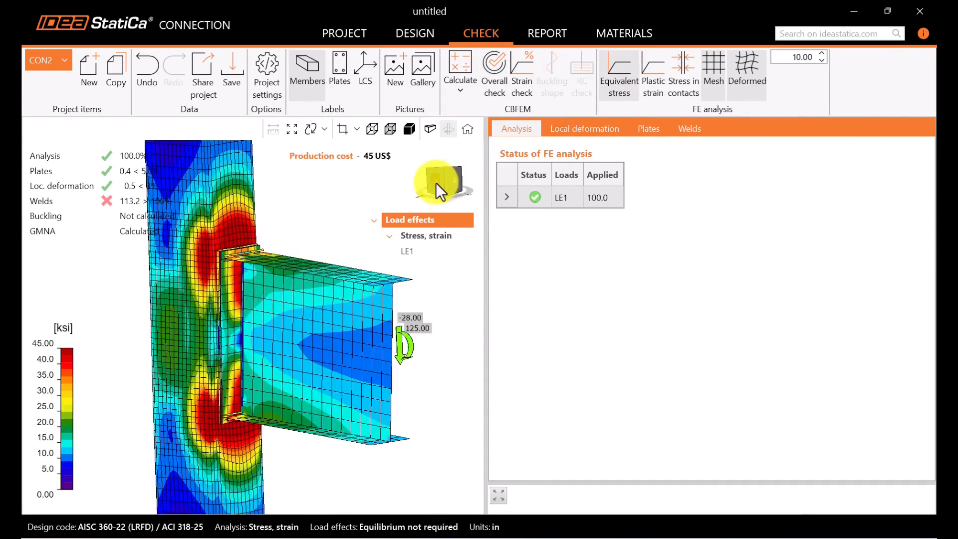
{"action": "left_click", "coordinate": [436, 183]}
{"action": "left_click_drag", "start_coordinate": [485, 246], "coordinate": [647, 249]}
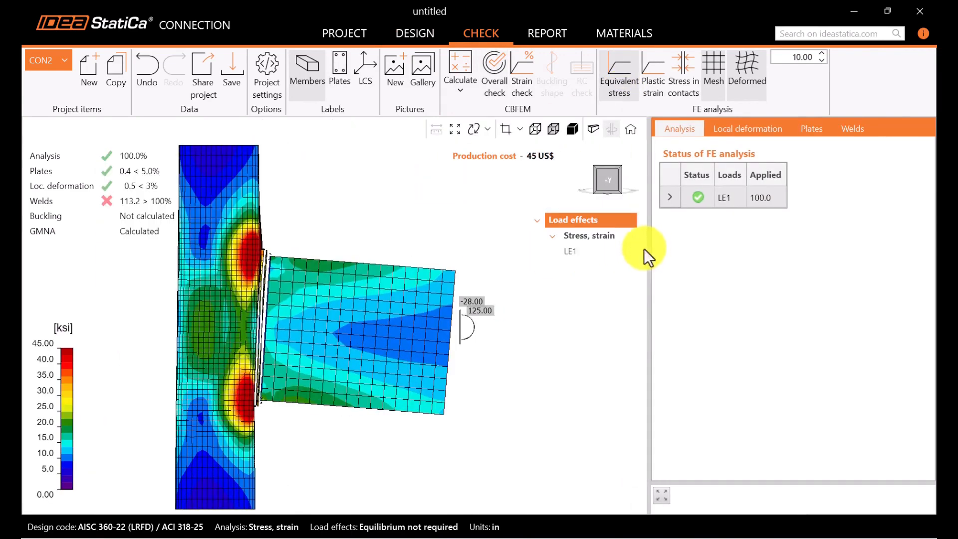
{"action": "right_click_drag", "start_coordinate": [489, 332], "coordinate": [451, 288]}
Step: Set end plate EP1's plate weld size to 5/16 in and recalculate the connection
{"action": "left_click", "coordinate": [421, 37]}
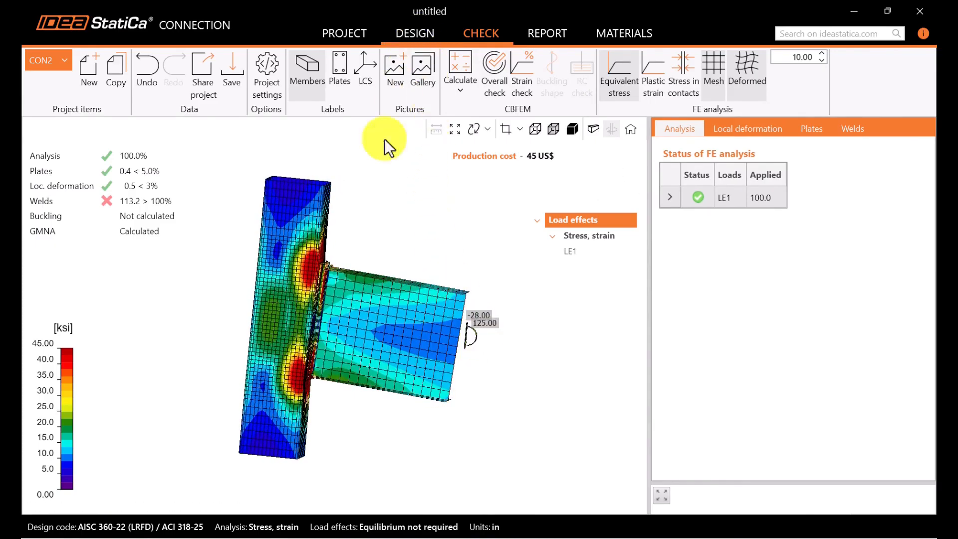
{"action": "left_click", "coordinate": [498, 330]}
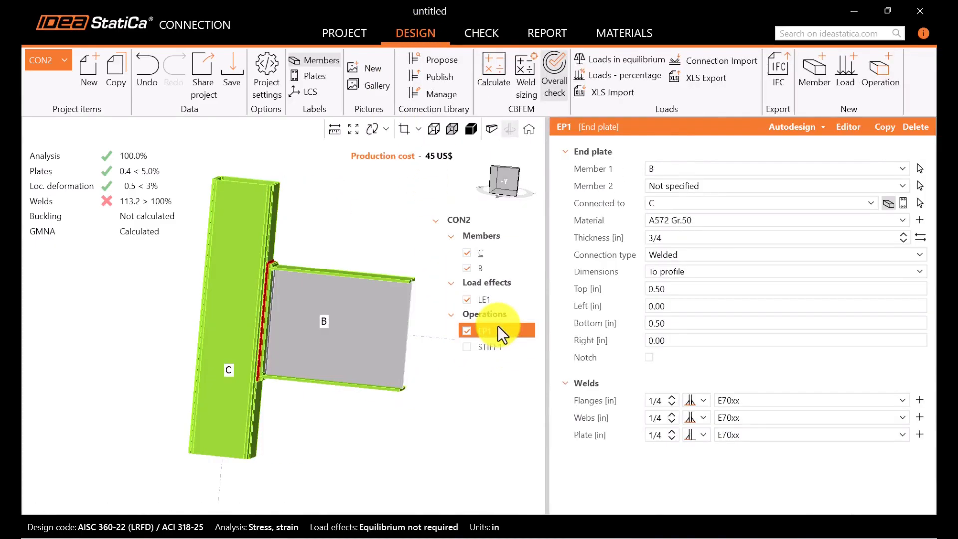
{"action": "left_click", "coordinate": [702, 436]}
{"action": "left_click", "coordinate": [701, 436]}
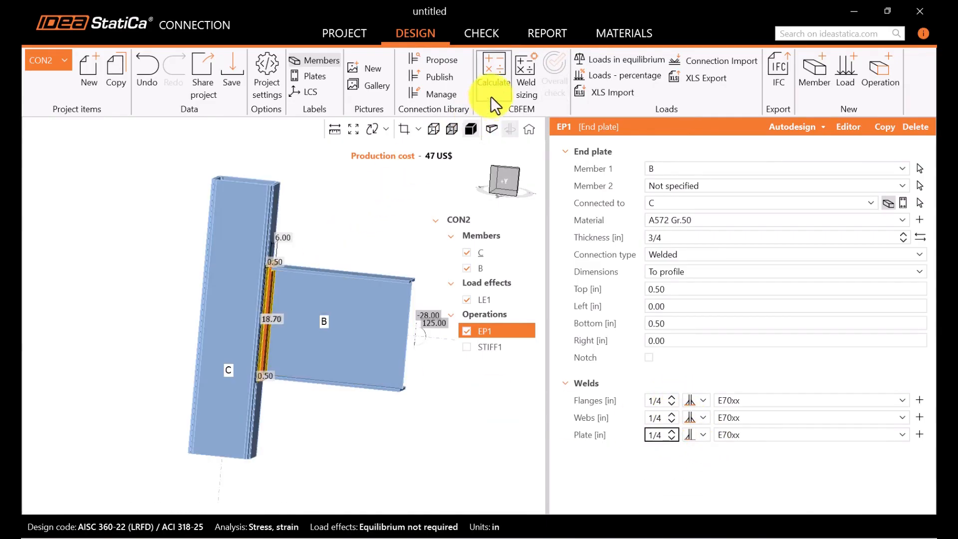
{"action": "left_click", "coordinate": [671, 432]}
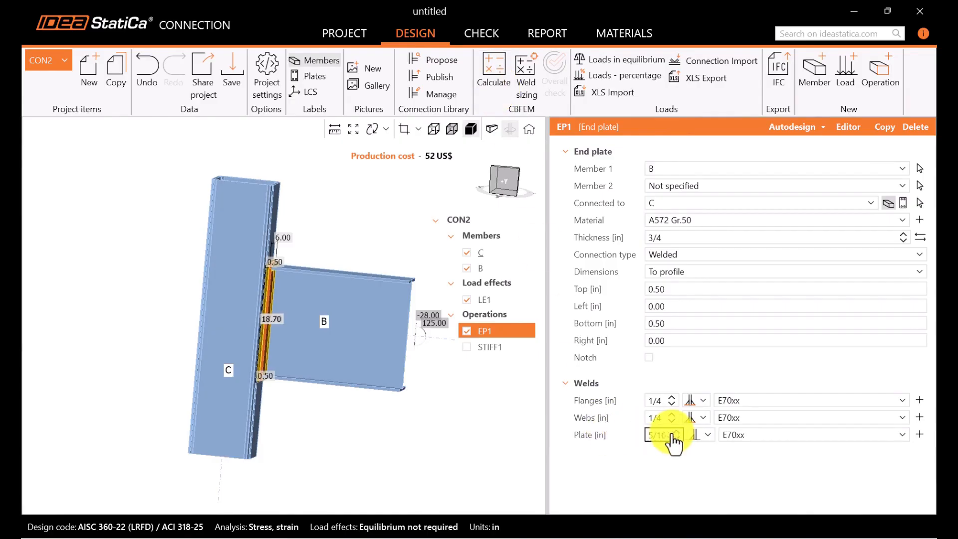
{"action": "left_click", "coordinate": [486, 87]}
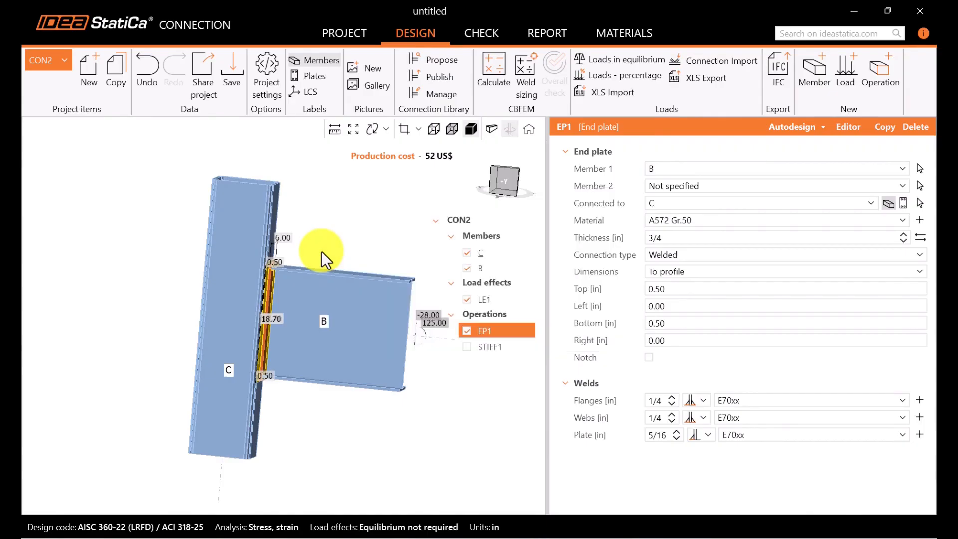
Step: Examine the new check results and the end plate's fit on the column from the -X side
{"action": "right_click_drag", "start_coordinate": [373, 372], "coordinate": [315, 396]}
{"action": "scroll", "coordinate": [323, 349], "scroll_direction": "down", "scroll_amount": 4}
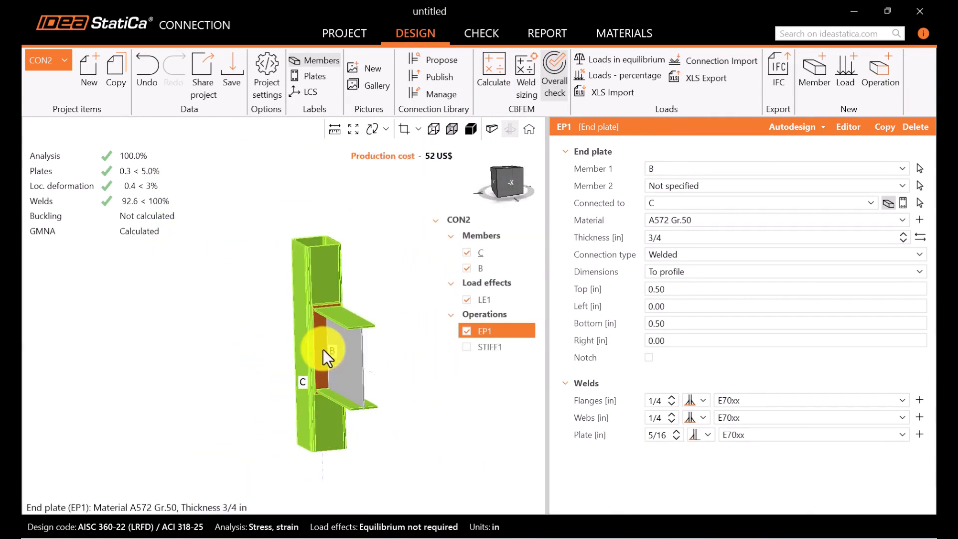
{"action": "left_click", "coordinate": [514, 182]}
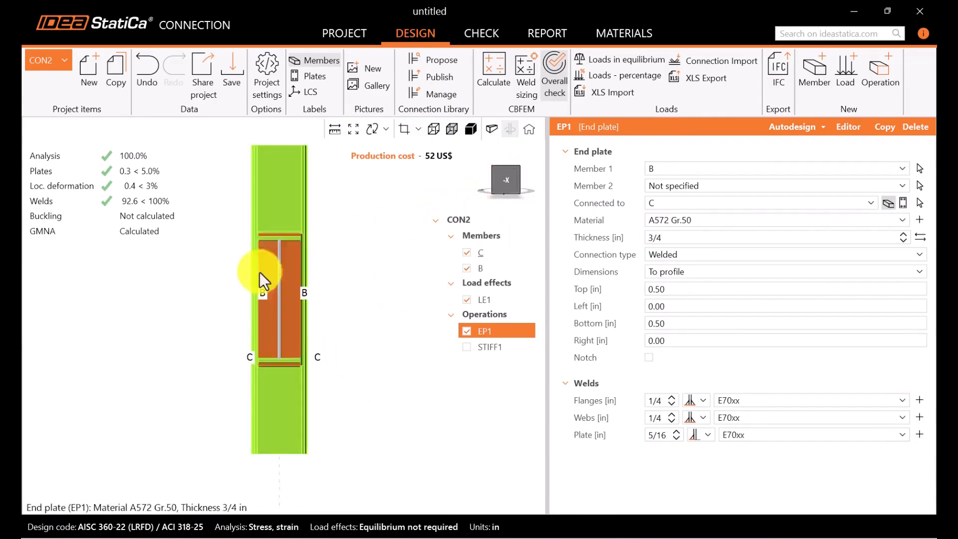
{"action": "right_click_drag", "start_coordinate": [256, 268], "coordinate": [340, 299]}
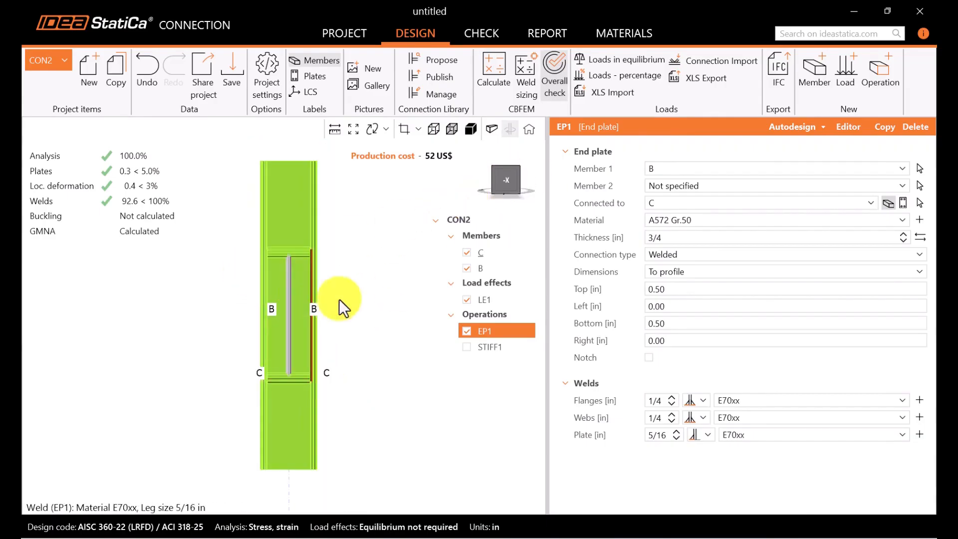